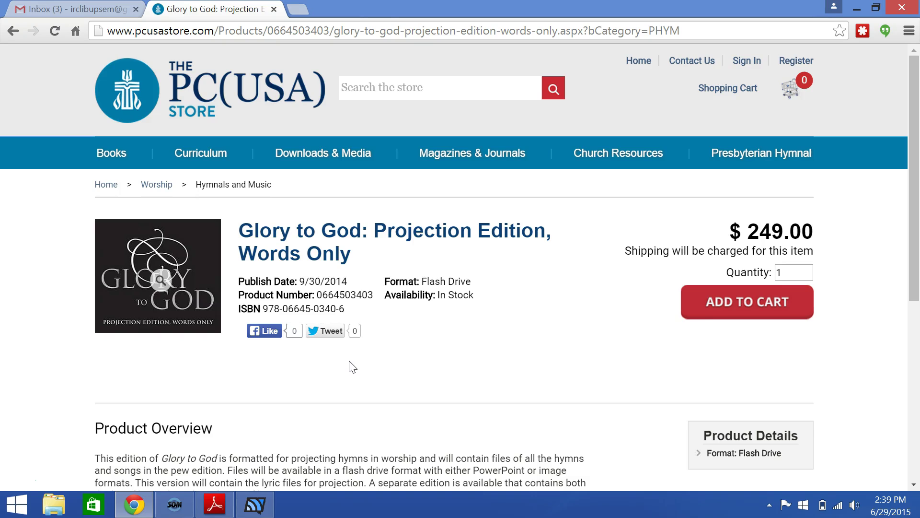
# Step: Switch to MediaShout 5 and list all lyric songs in the MediaShout Library
pyautogui.click(254, 506)
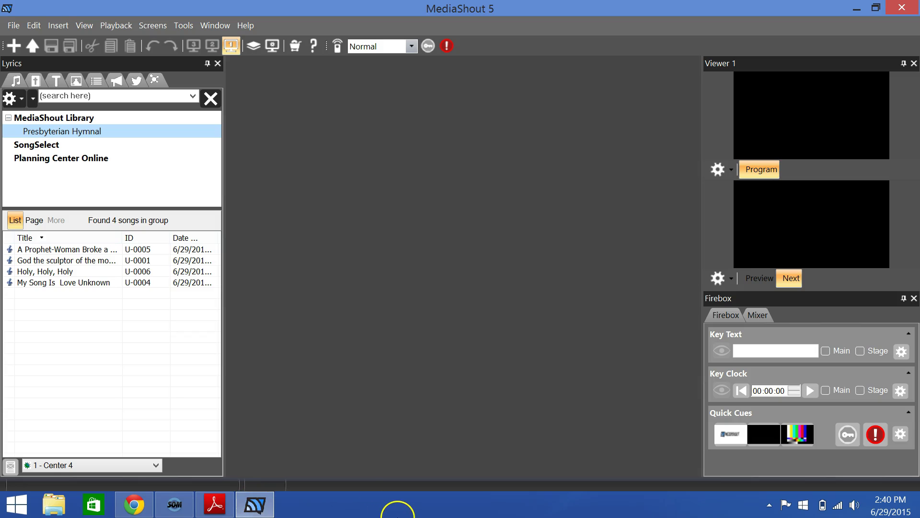
pyautogui.click(15, 81)
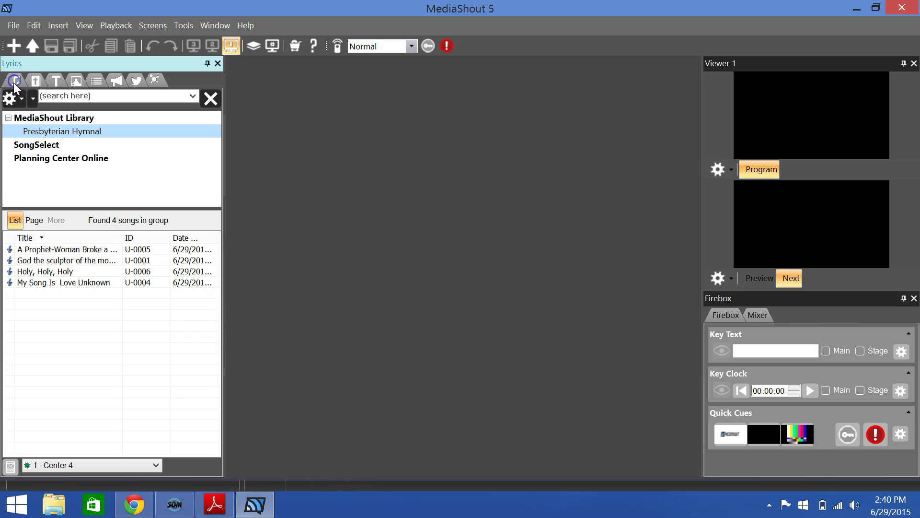
pyautogui.click(41, 65)
pyautogui.click(45, 119)
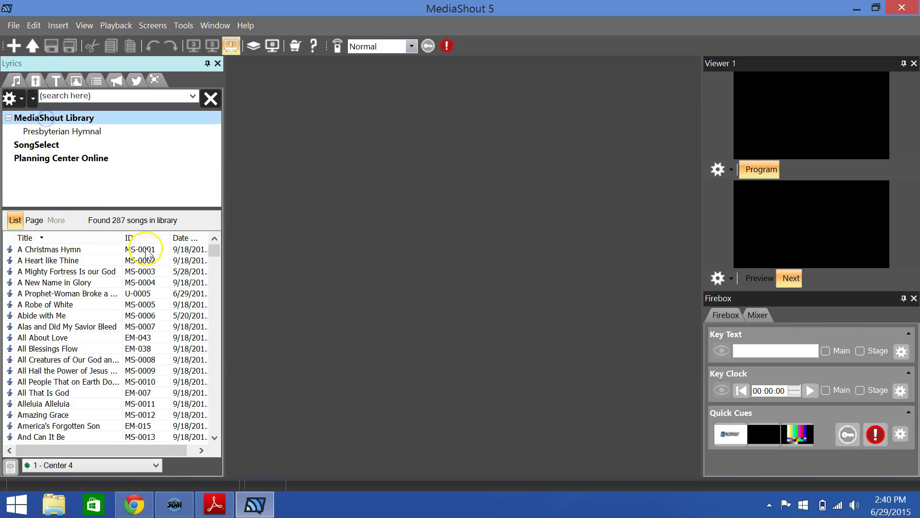
pyautogui.moveTo(214, 248)
pyautogui.mouseDown()
pyautogui.moveTo(214, 375)
pyautogui.moveTo(226, 419)
pyautogui.moveTo(217, 234)
pyautogui.moveTo(218, 249)
pyautogui.mouseUp()
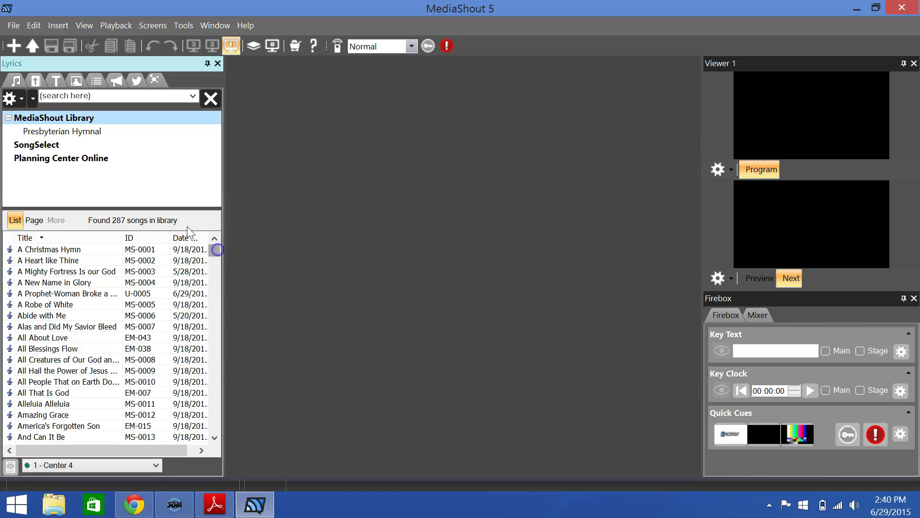
# Step: Look through the songs in the Presbyterian Hymnal lyric group
pyautogui.click(36, 137)
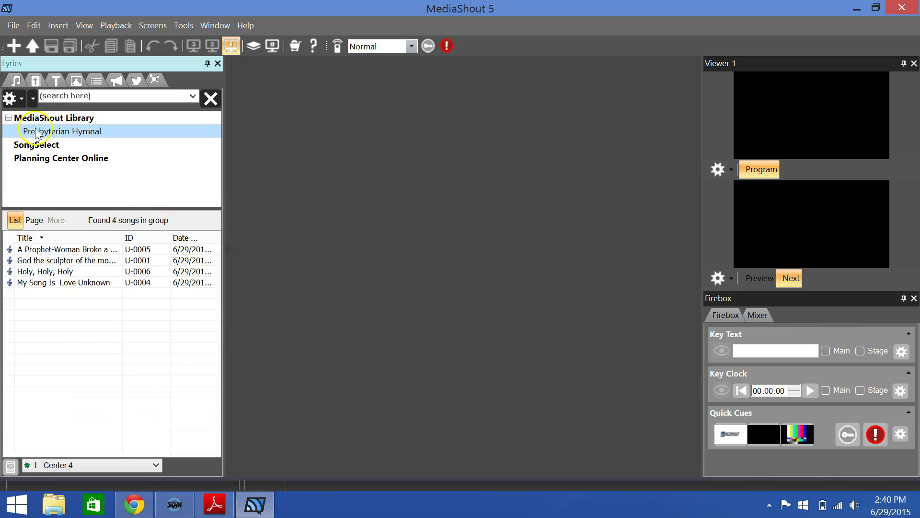
pyautogui.click(65, 277)
pyautogui.click(67, 270)
pyautogui.click(72, 260)
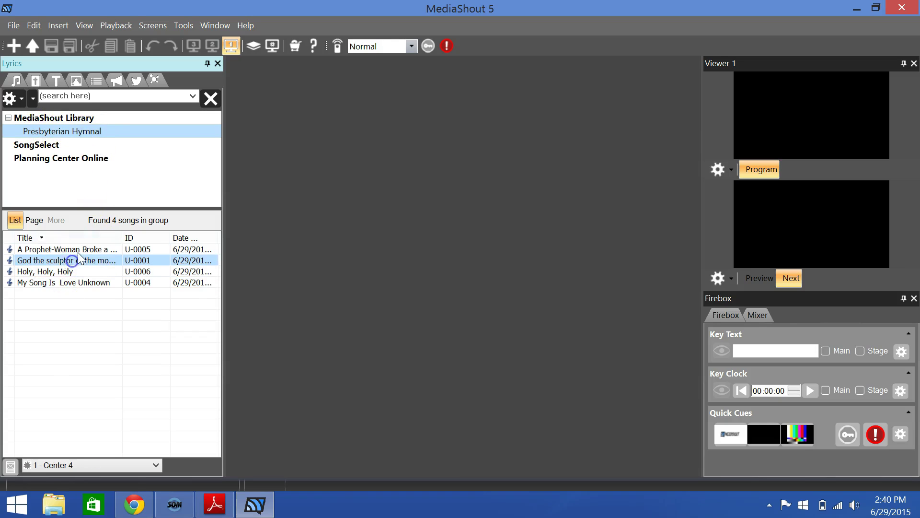
pyautogui.click(78, 250)
pyautogui.click(102, 262)
pyautogui.click(92, 282)
pyautogui.click(98, 317)
pyautogui.click(64, 260)
pyautogui.click(62, 249)
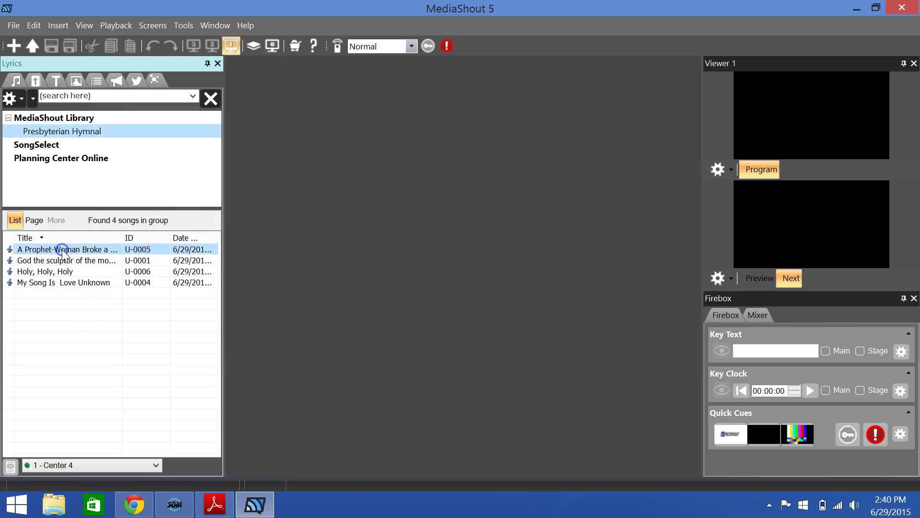
pyautogui.click(100, 372)
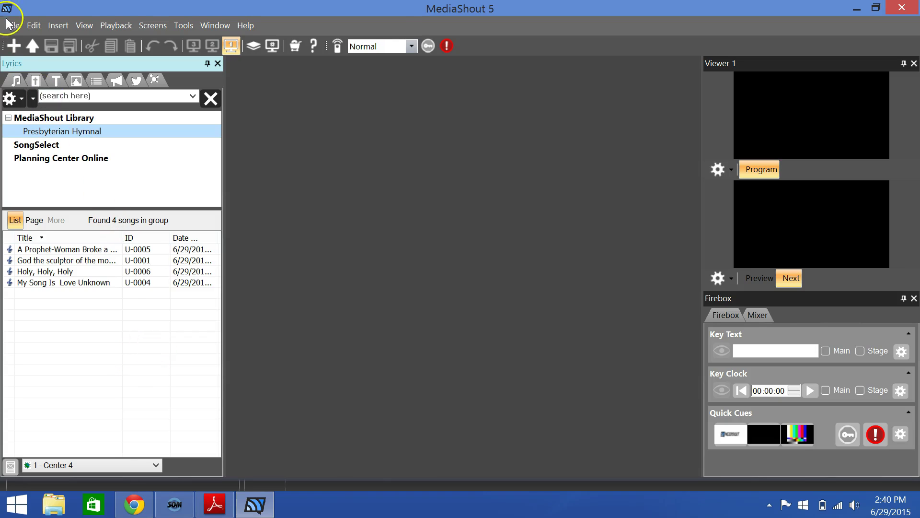
# Step: Create a new script and start an import of PowerPoint slides
pyautogui.click(13, 47)
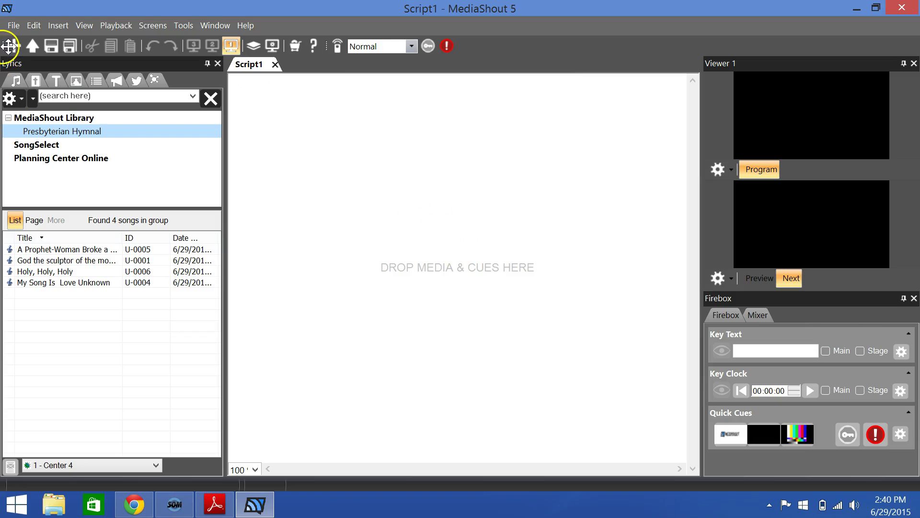
pyautogui.click(12, 26)
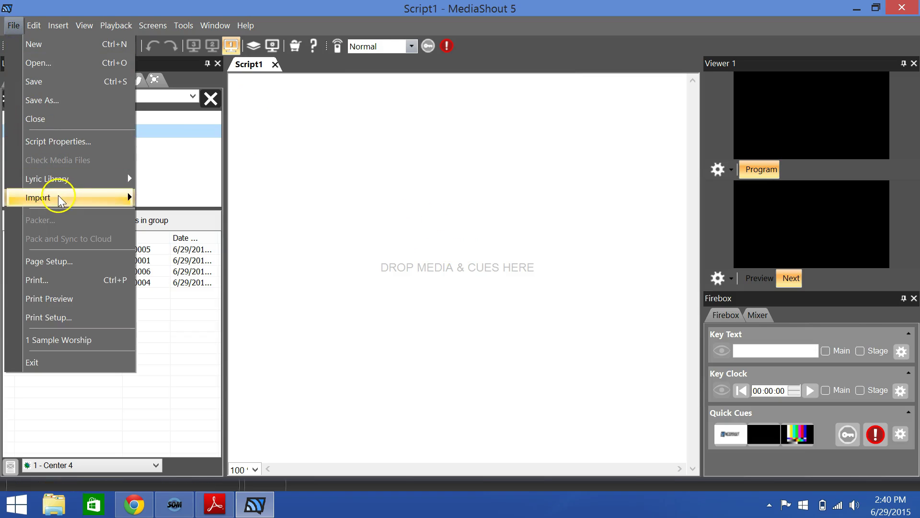
pyautogui.moveTo(58, 197)
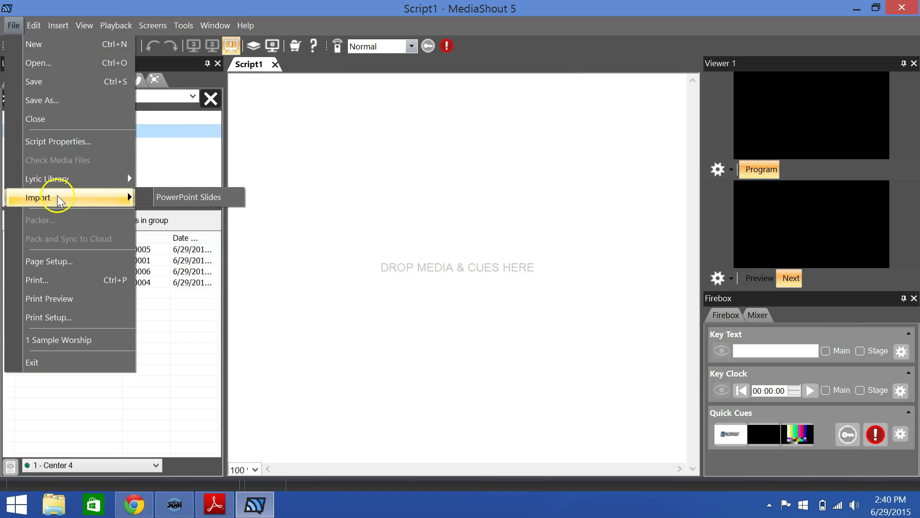
pyautogui.click(168, 197)
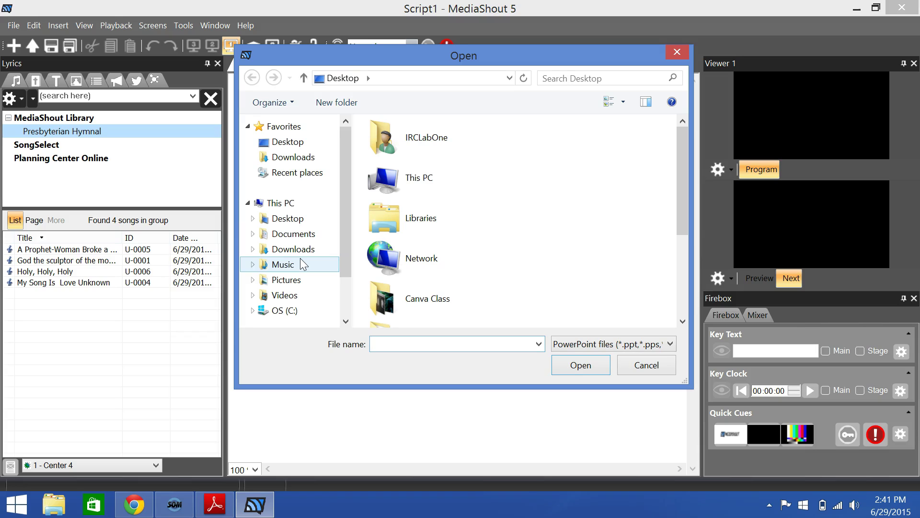
# Step: Browse for the source presentation to the Public folder under Users on the OS (C:) drive
pyautogui.moveTo(341, 179); pyautogui.dragTo(353, 225)
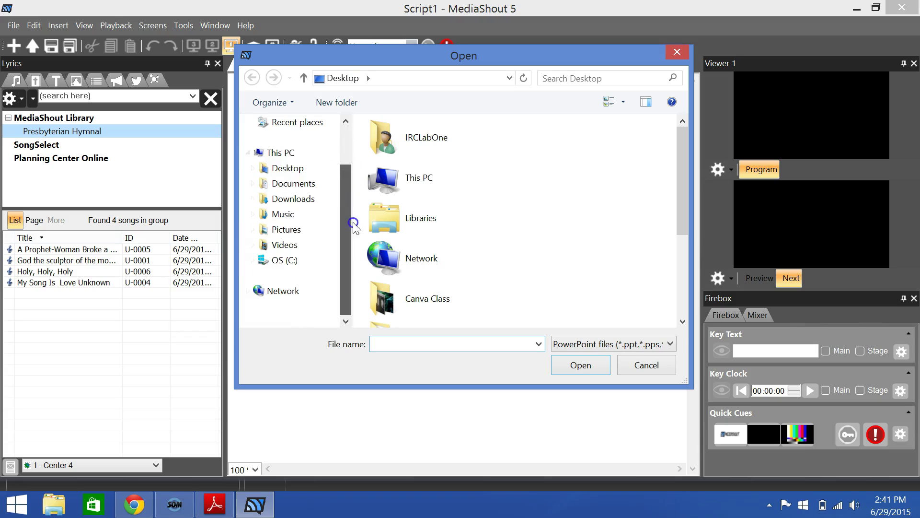
pyautogui.click(422, 185)
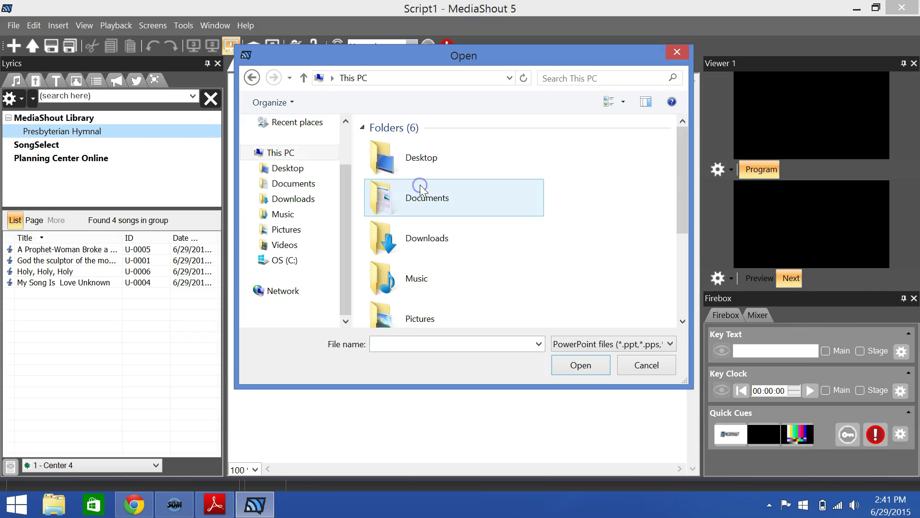
pyautogui.moveTo(684, 192); pyautogui.dragTo(673, 305)
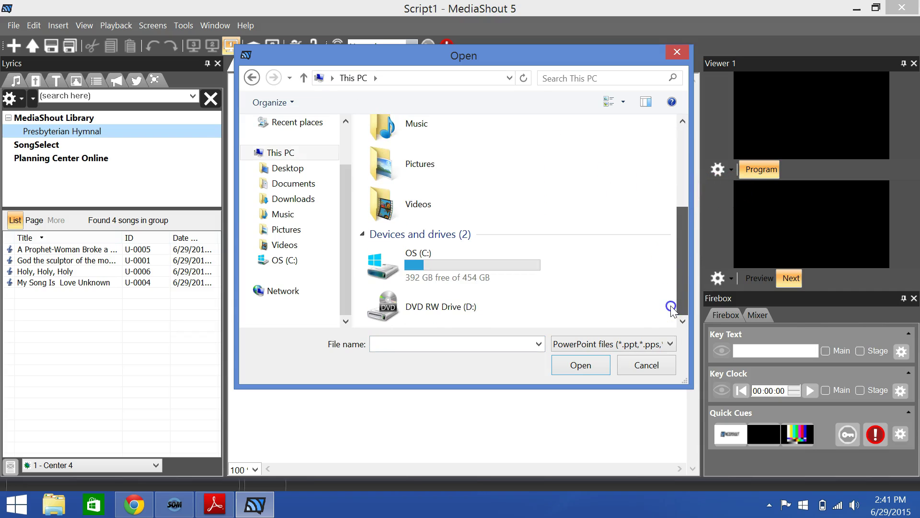
pyautogui.doubleClick(416, 280)
pyautogui.doubleClick(423, 264)
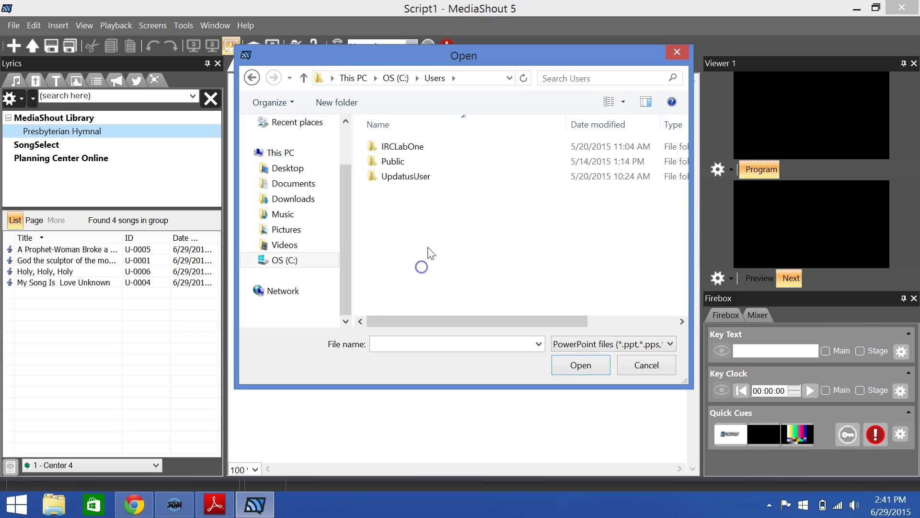
pyautogui.doubleClick(391, 163)
# Step: Go through My Shout, MediaShout 5 and WJK Words Only to the Hymns for Projection folder
pyautogui.click(411, 167)
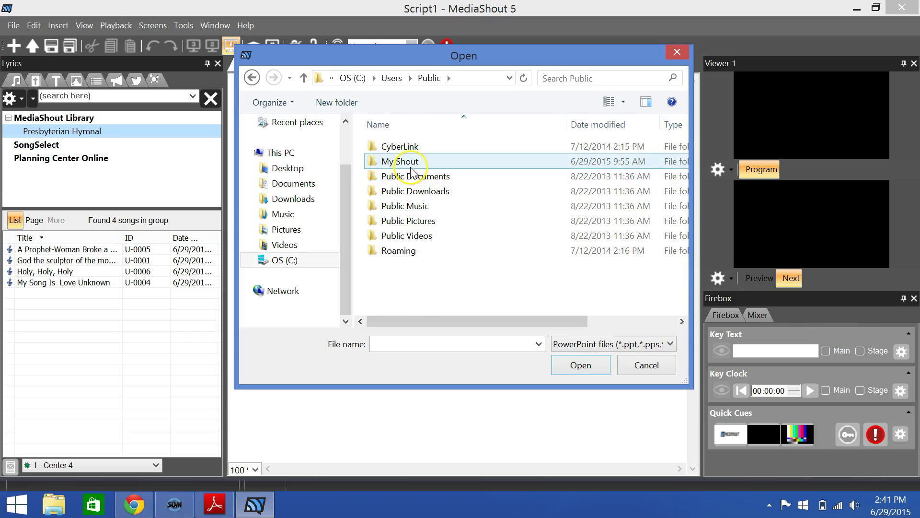
pyautogui.doubleClick(411, 167)
pyautogui.doubleClick(410, 163)
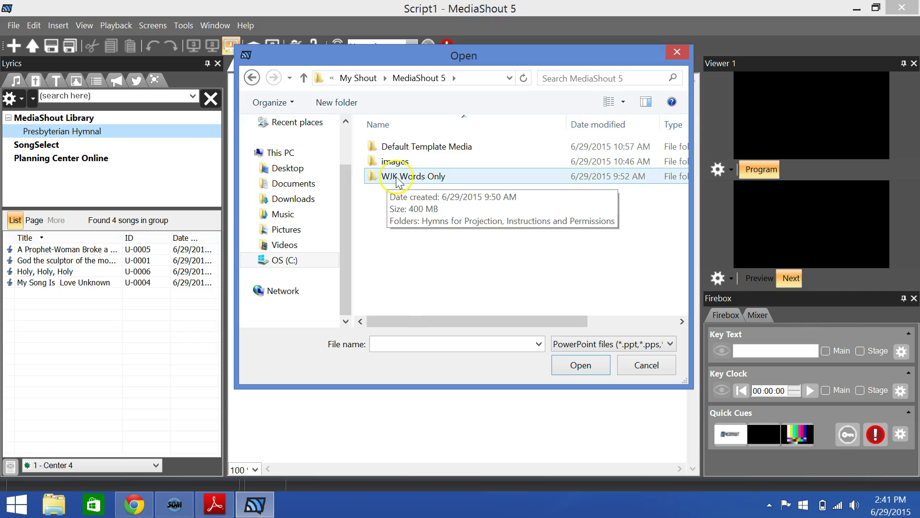
pyautogui.doubleClick(423, 181)
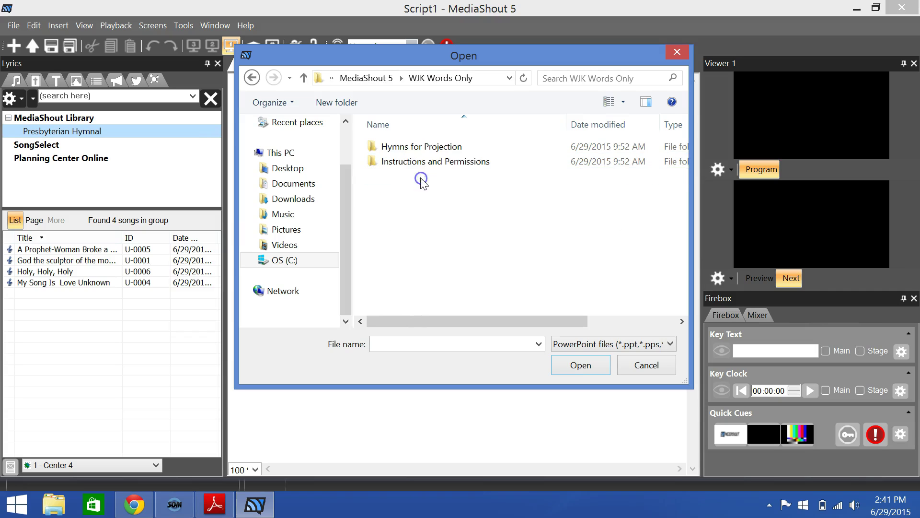
pyautogui.doubleClick(424, 147)
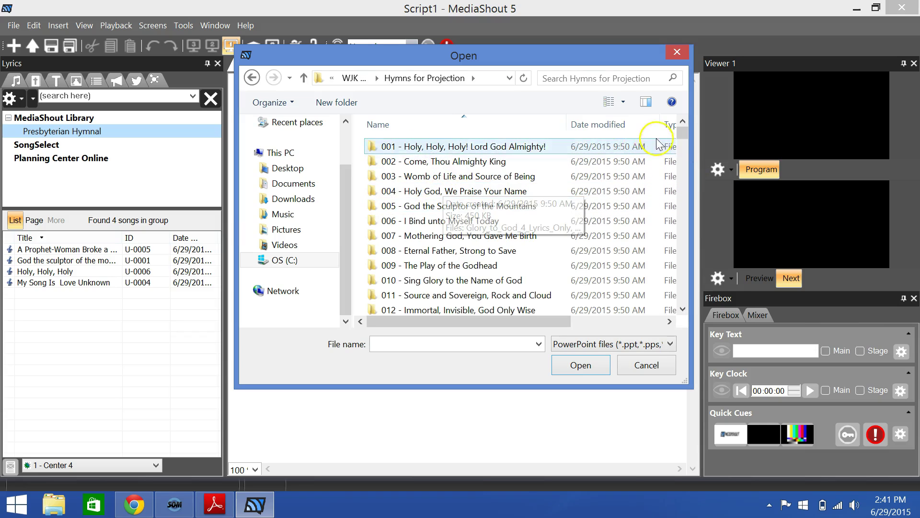
# Step: Open Glory_to_God_394_Lyrics_Only from the folder "394 - Christ Is Made the Sure Foundation" for import
pyautogui.moveTo(685, 133); pyautogui.dragTo(692, 209)
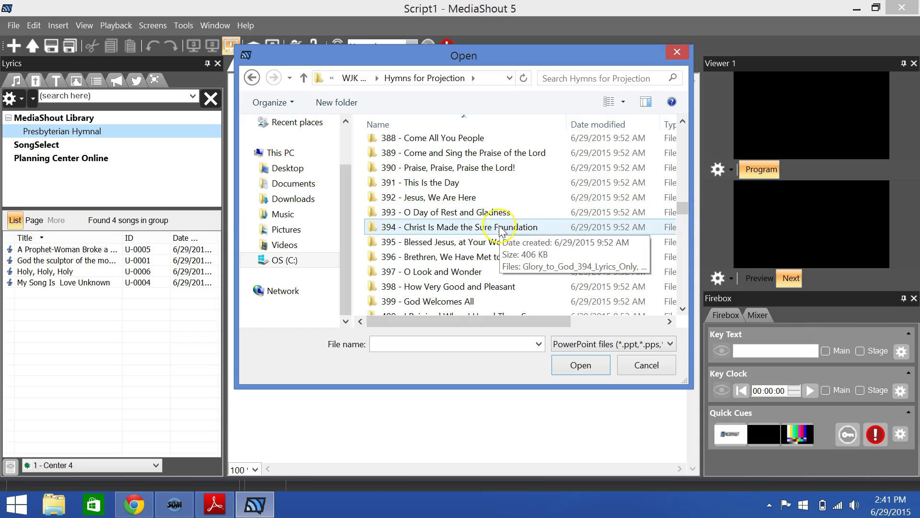
pyautogui.doubleClick(482, 228)
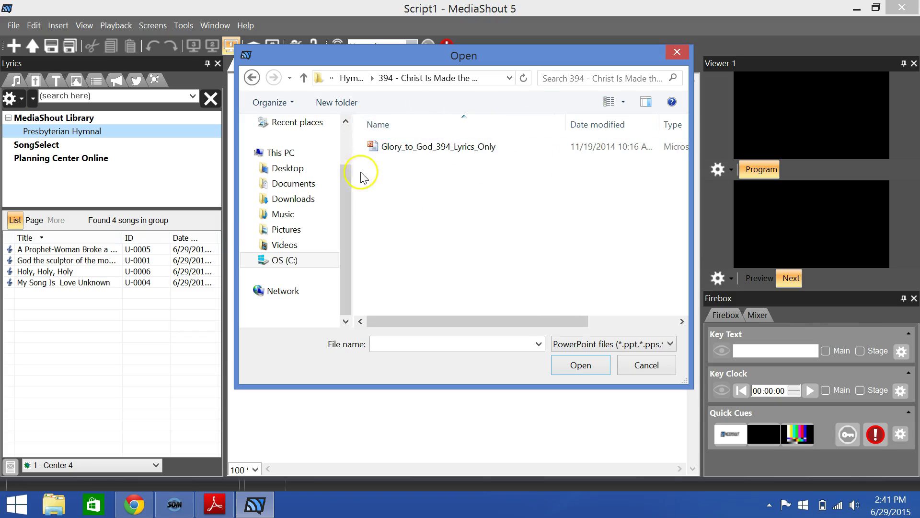
pyautogui.click(413, 147)
pyautogui.click(581, 365)
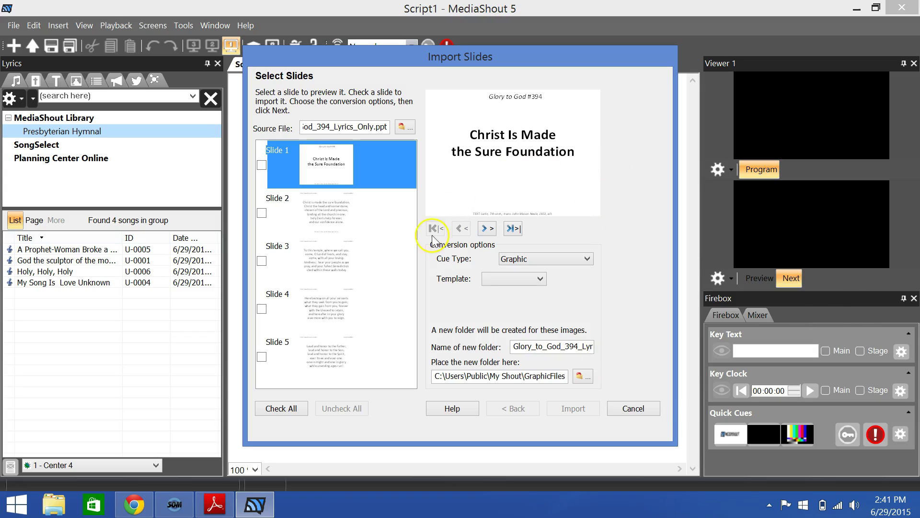
# Step: Include all slides in the import, set the cue type to Lyric, and continue to the lyrics data
pyautogui.click(296, 410)
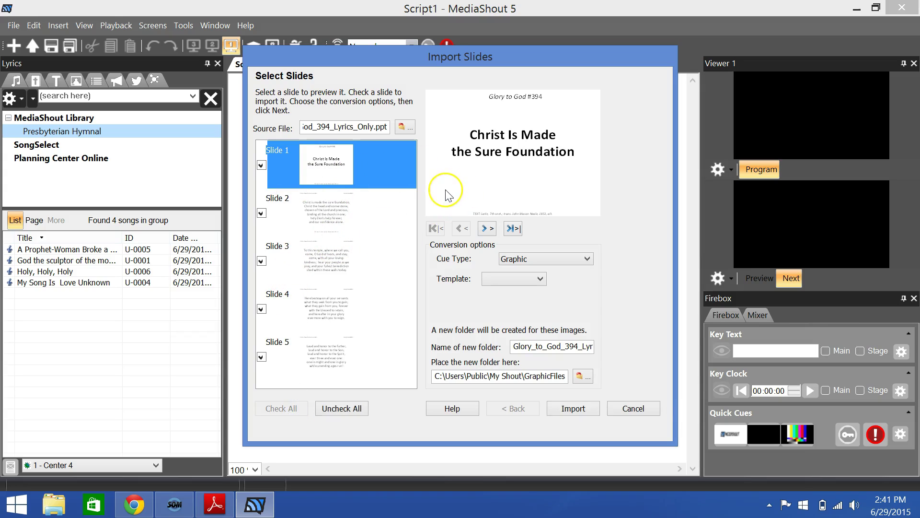
pyautogui.click(514, 259)
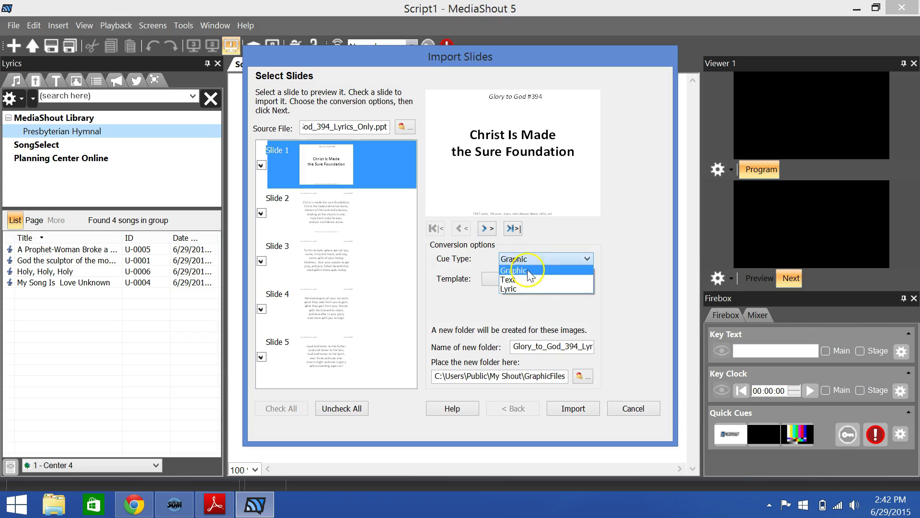
pyautogui.click(521, 289)
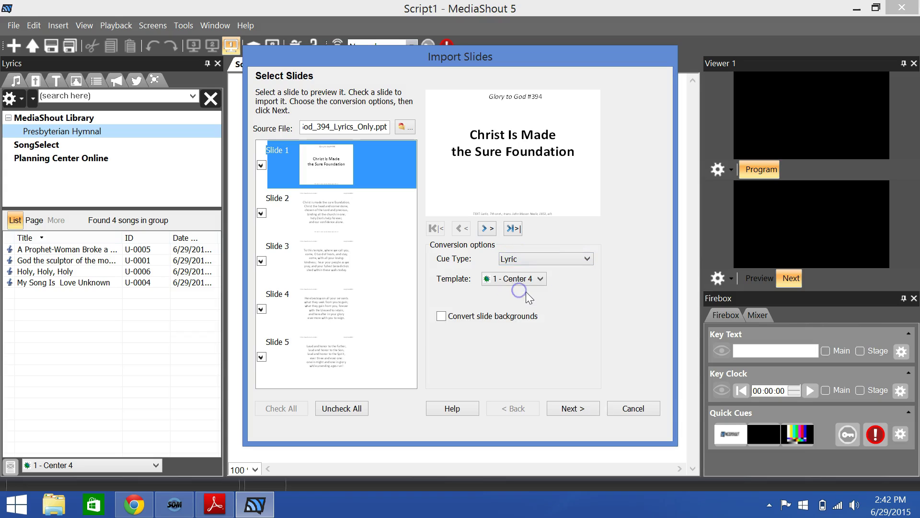
pyautogui.click(532, 288)
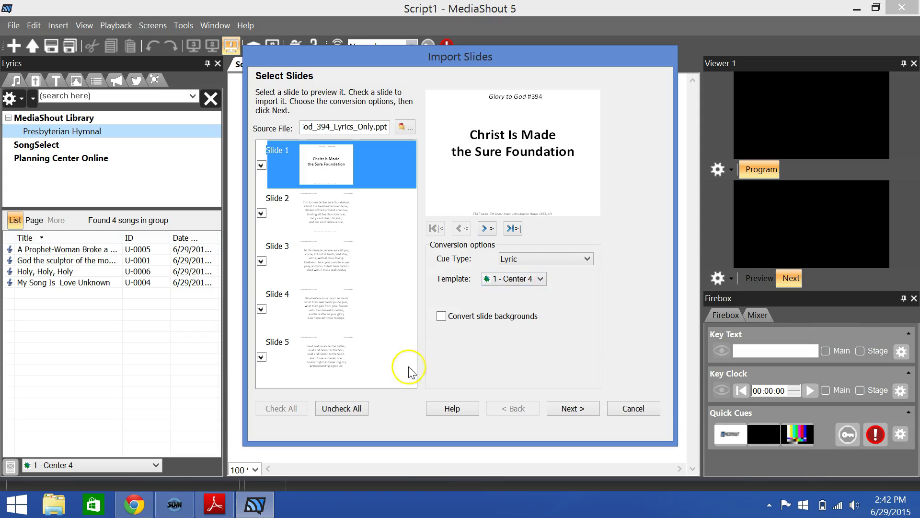
pyautogui.click(574, 411)
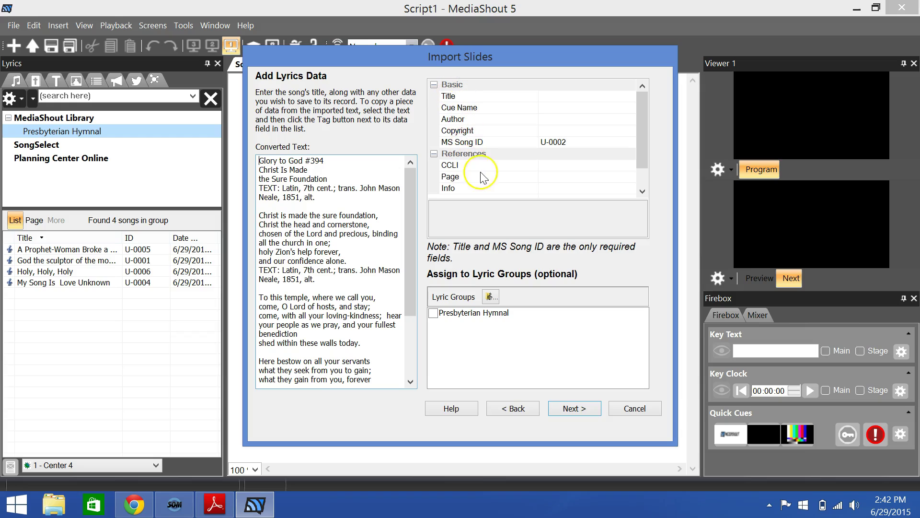
# Step: Tag the converted text "Christ Is Made the Sure Foundation" as the song's Title and Cue Name
pyautogui.moveTo(642, 127); pyautogui.dragTo(654, 107)
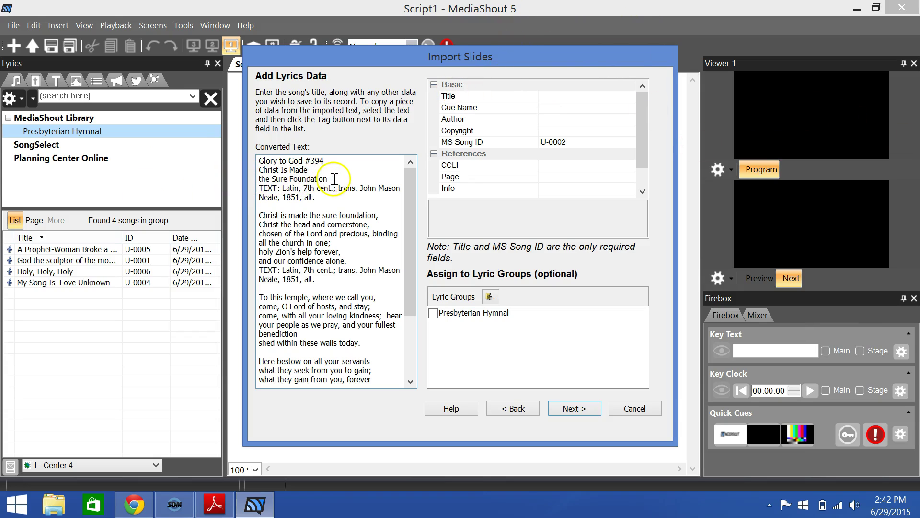
pyautogui.moveTo(335, 181); pyautogui.dragTo(252, 173)
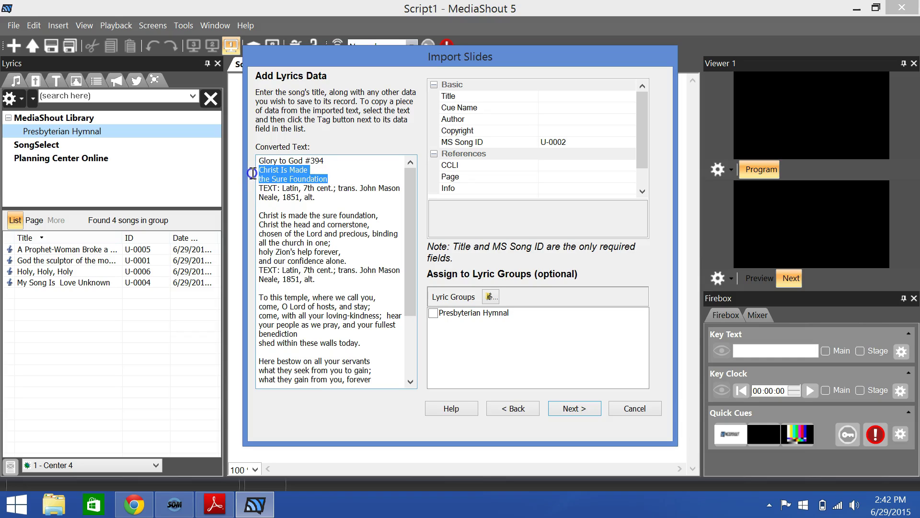
pyautogui.click(632, 98)
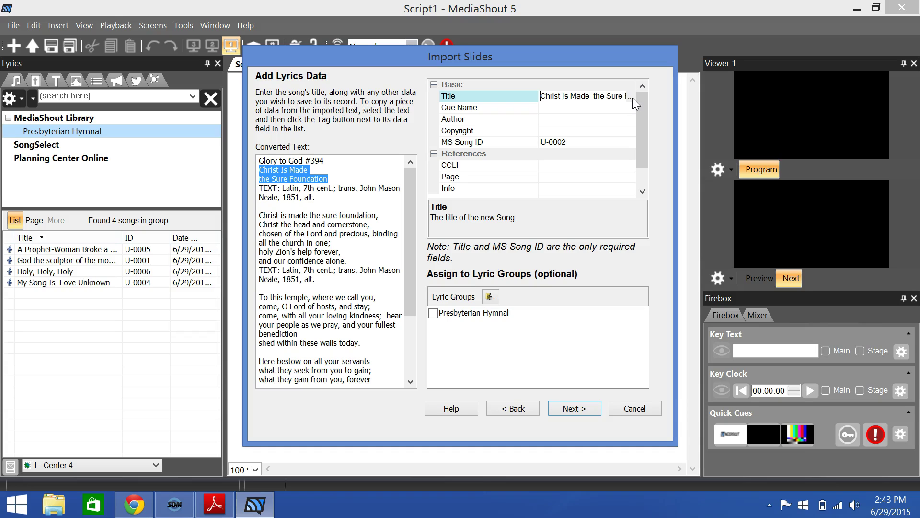
pyautogui.click(627, 101)
pyautogui.click(763, 87)
pyautogui.click(636, 107)
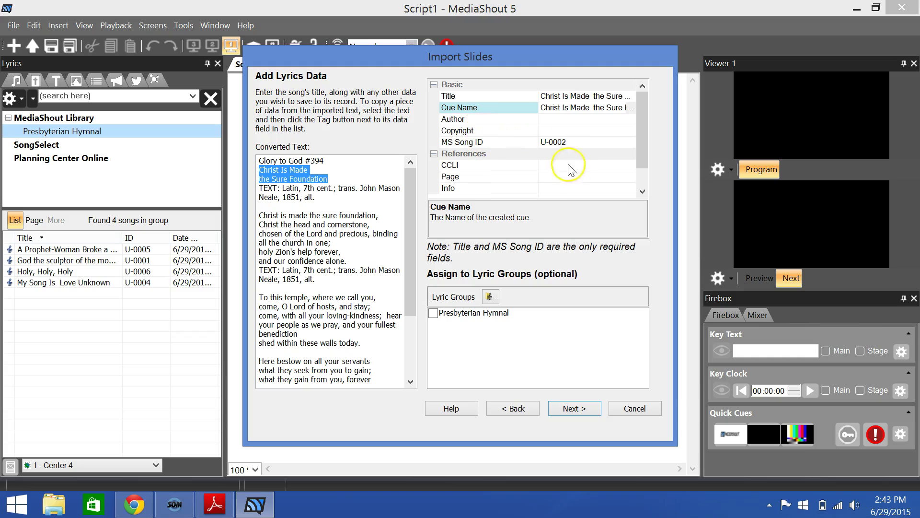
# Step: Tag the hymn number 394 from the converted text as the song's Page reference
pyautogui.scroll(-1, 535, 164)
pyautogui.scroll(1, 538, 163)
pyautogui.moveTo(346, 163); pyautogui.dragTo(310, 163)
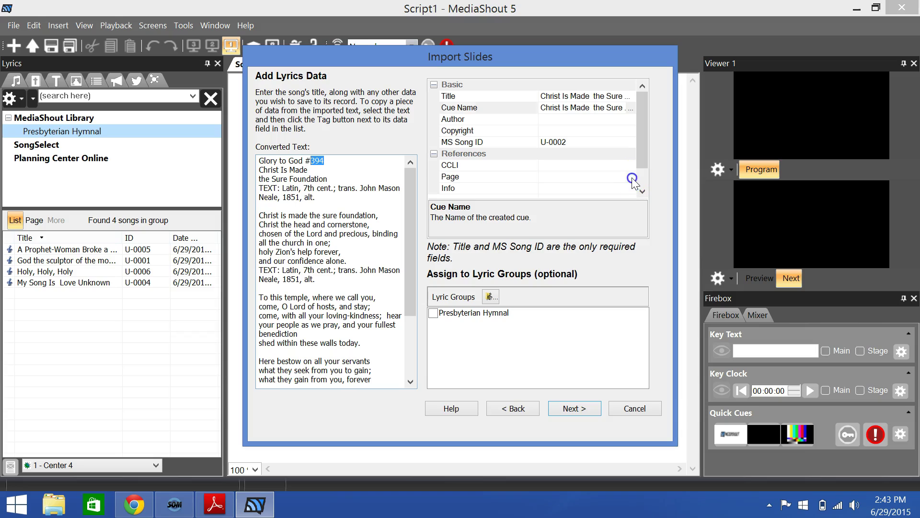
pyautogui.click(632, 177)
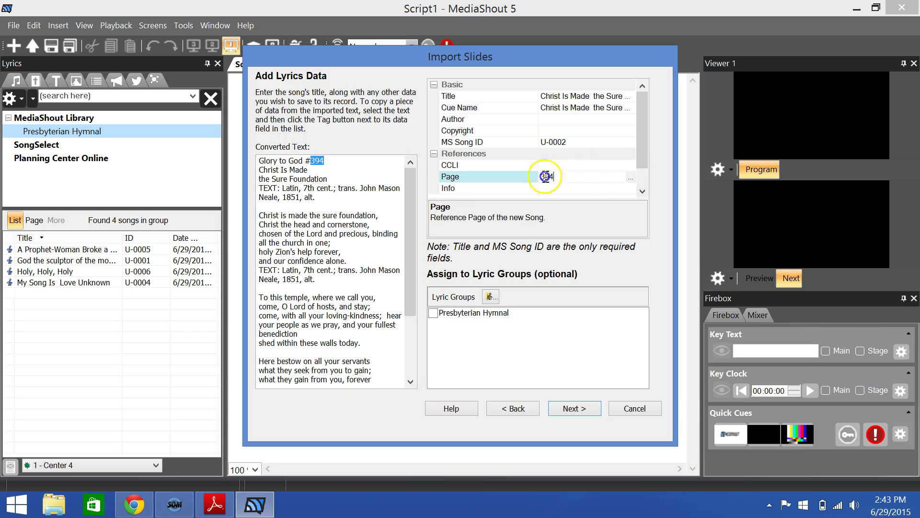
pyautogui.click(568, 176)
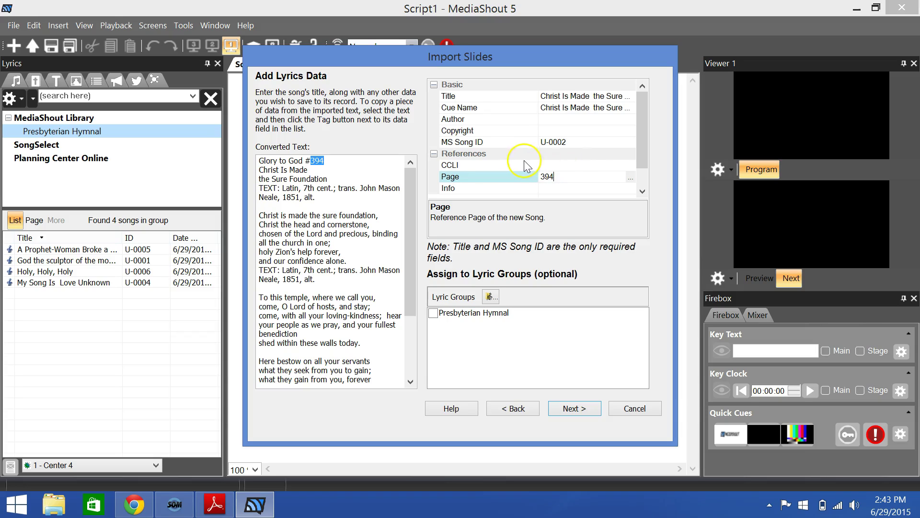
# Step: Assign the song to the Presbyterian Hymnal lyric group and continue to adding the lyrics
pyautogui.click(437, 310)
pyautogui.click(433, 313)
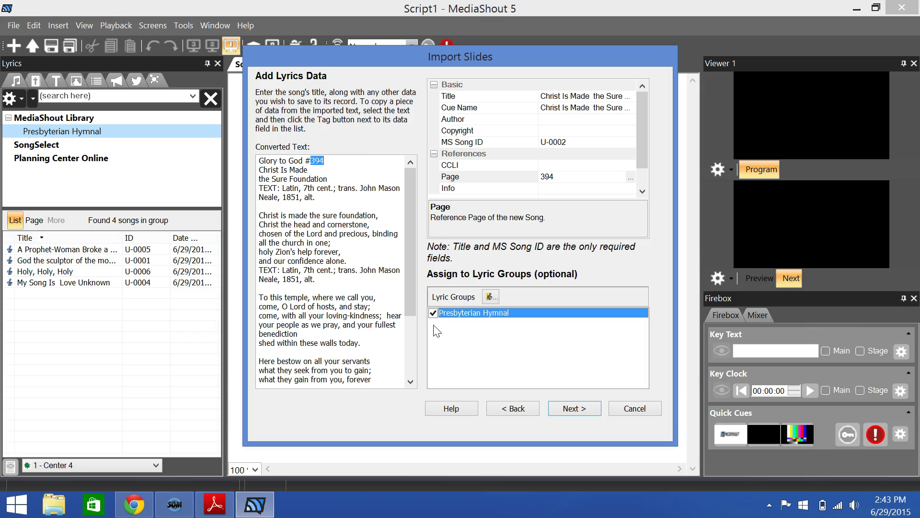
pyautogui.click(570, 410)
pyautogui.click(573, 409)
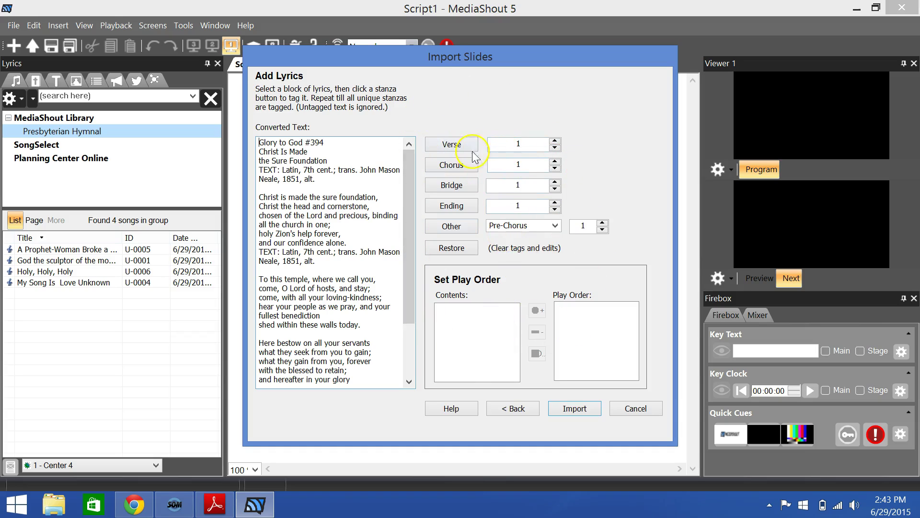
# Step: Delete the hymn heading and credit lines above the first stanza and the repeated text credit below it
pyautogui.moveTo(409, 198); pyautogui.dragTo(413, 142)
pyautogui.click(259, 197)
pyautogui.moveTo(259, 197); pyautogui.dragTo(234, 124)
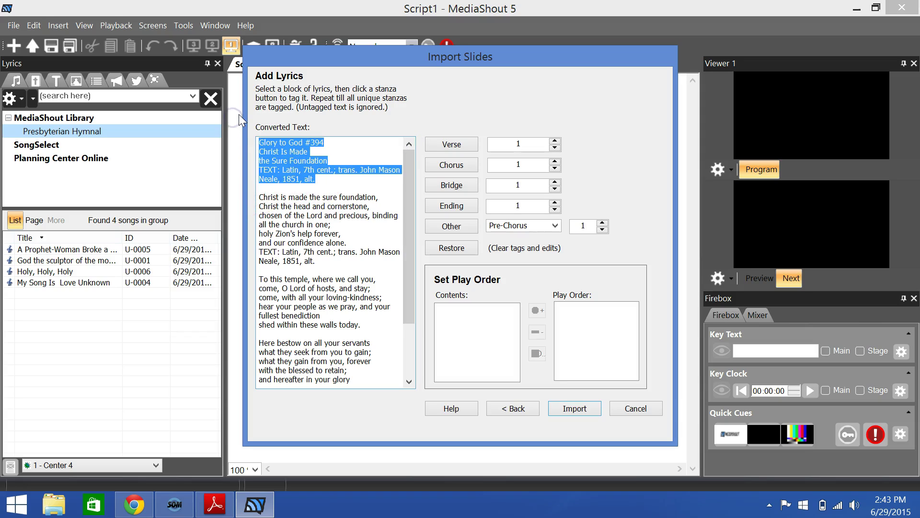
pyautogui.press('Delete')
pyautogui.moveTo(321, 205); pyautogui.dragTo(248, 193)
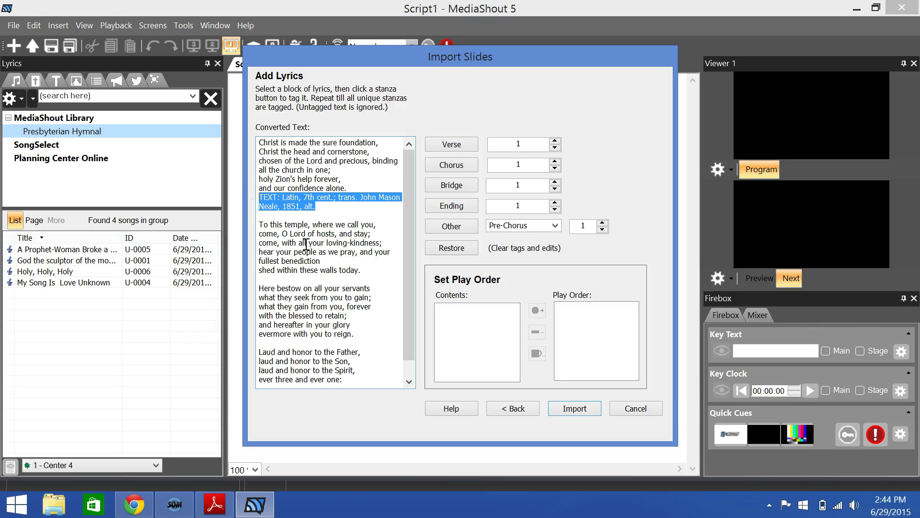
pyautogui.press('Delete')
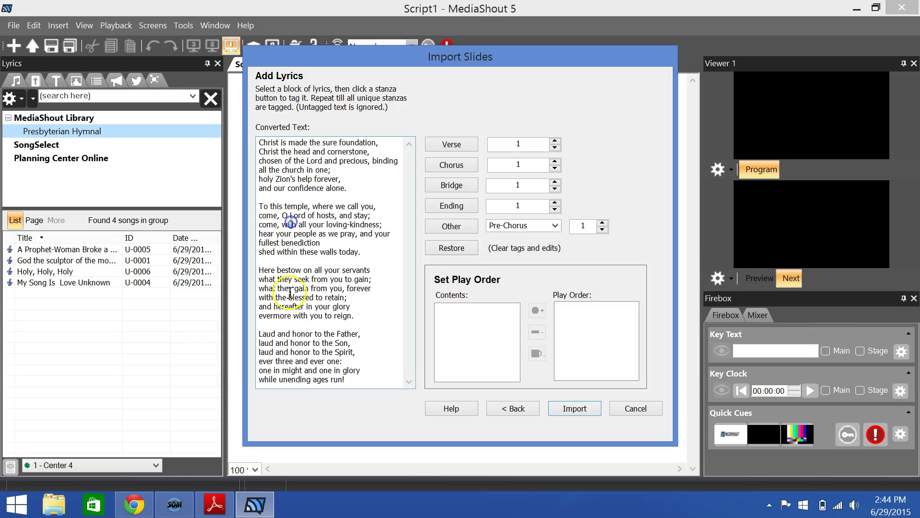
# Step: Tag the first stanza, from "Christ is made the sure foundation" to "and our confidence alone", as Verse 1
pyautogui.click(297, 350)
pyautogui.click(305, 224)
pyautogui.moveTo(364, 188); pyautogui.dragTo(241, 130)
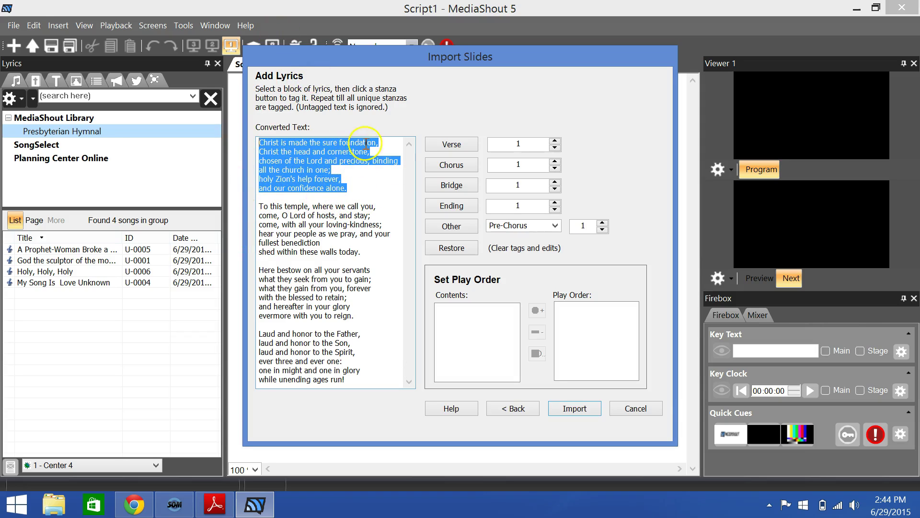
pyautogui.click(452, 144)
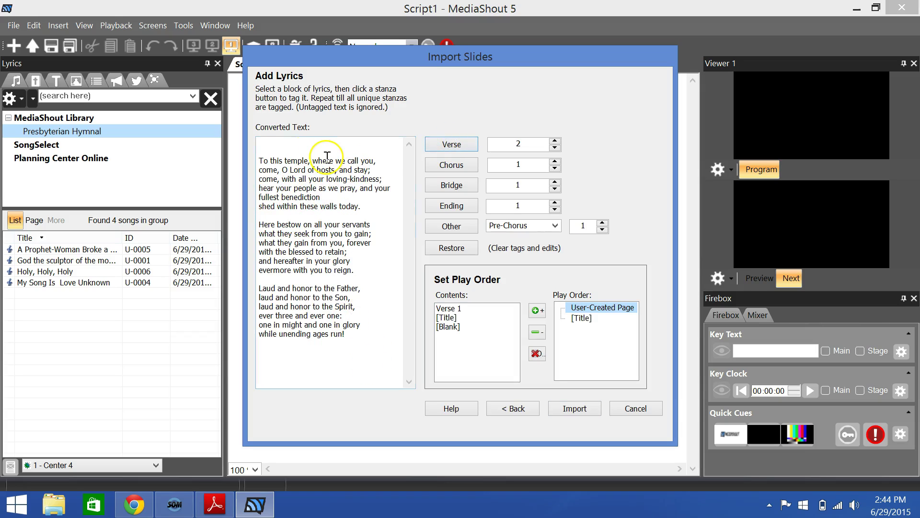
pyautogui.click(445, 310)
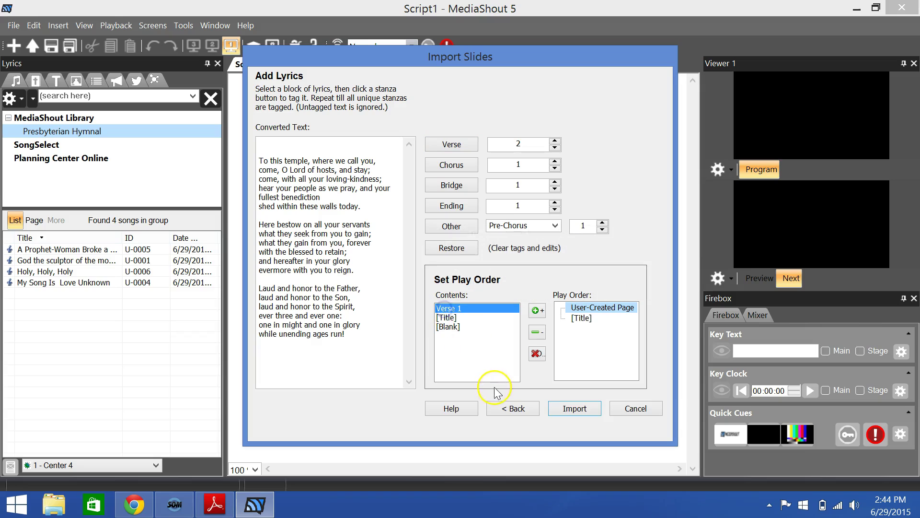
# Step: Tag the three remaining stanzas of the converted text, in order, as Verse 2, Verse 3 and Verse 4
pyautogui.click(371, 206)
pyautogui.moveTo(372, 206); pyautogui.dragTo(243, 164)
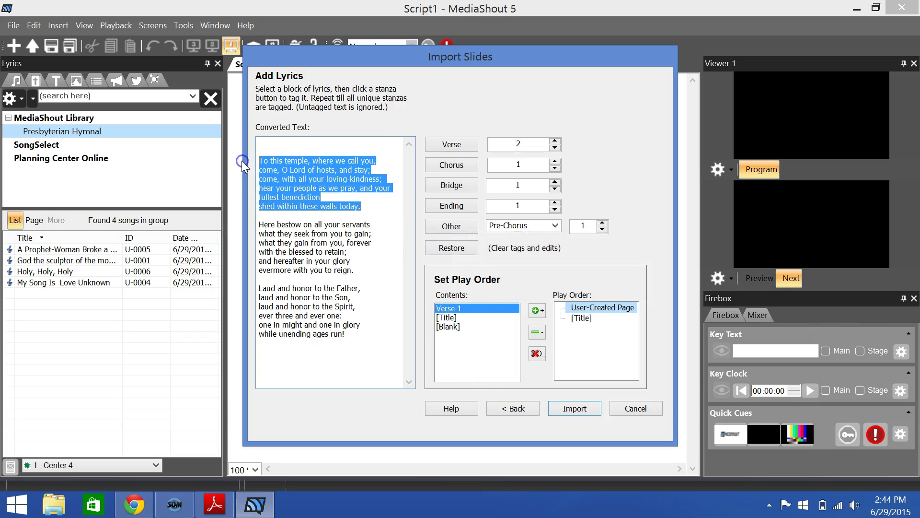
pyautogui.click(459, 146)
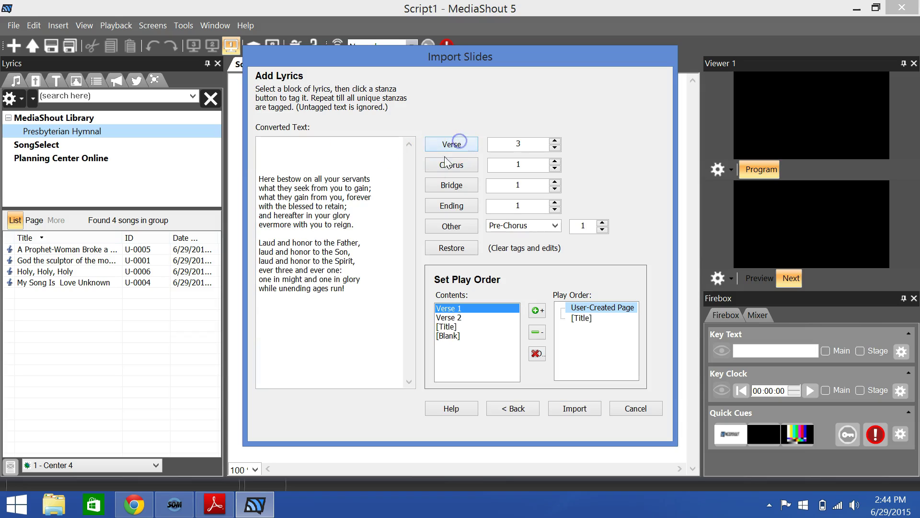
pyautogui.moveTo(361, 225); pyautogui.dragTo(252, 179)
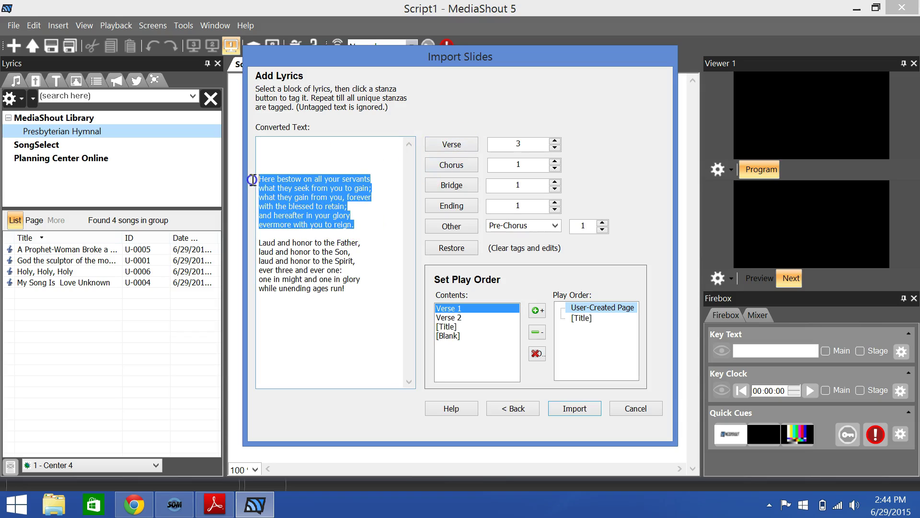
pyautogui.click(441, 156)
pyautogui.click(353, 235)
pyautogui.moveTo(346, 243); pyautogui.dragTo(249, 198)
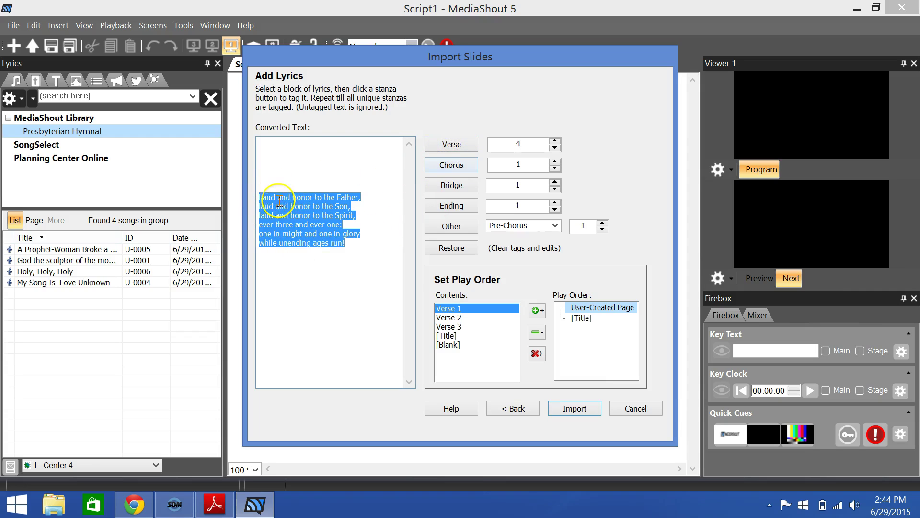
pyautogui.click(451, 143)
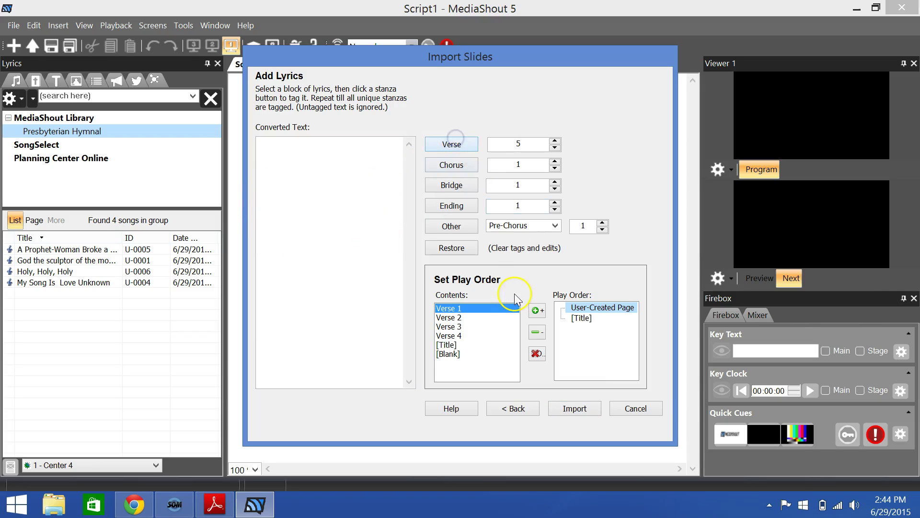
pyautogui.click(482, 314)
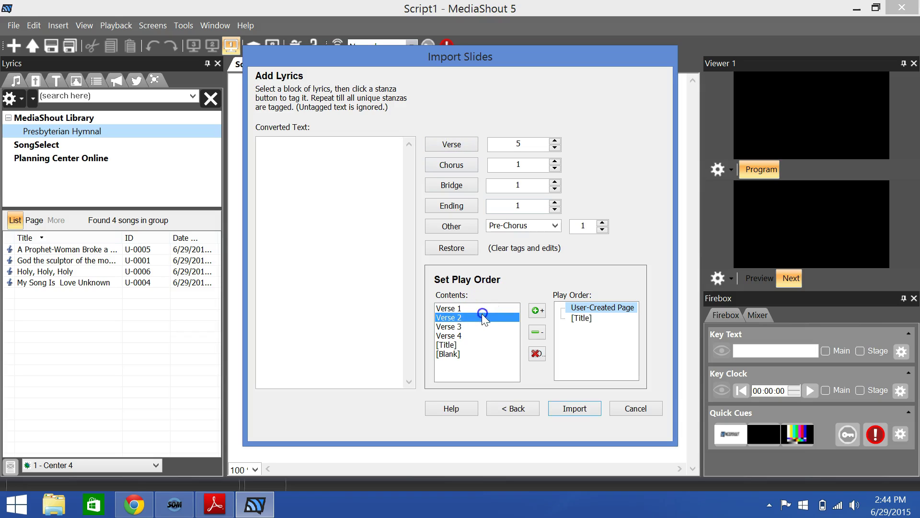
pyautogui.click(480, 328)
pyautogui.click(486, 336)
pyautogui.click(485, 324)
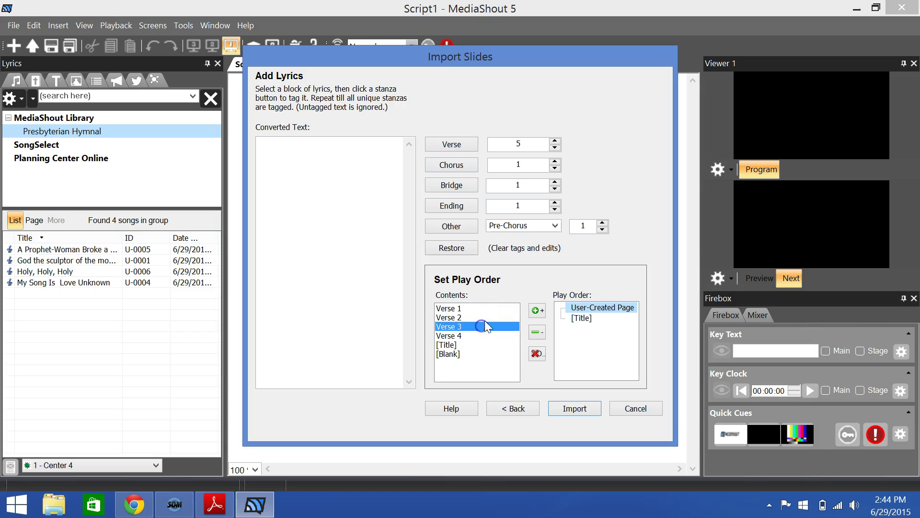
pyautogui.click(486, 315)
pyautogui.click(483, 308)
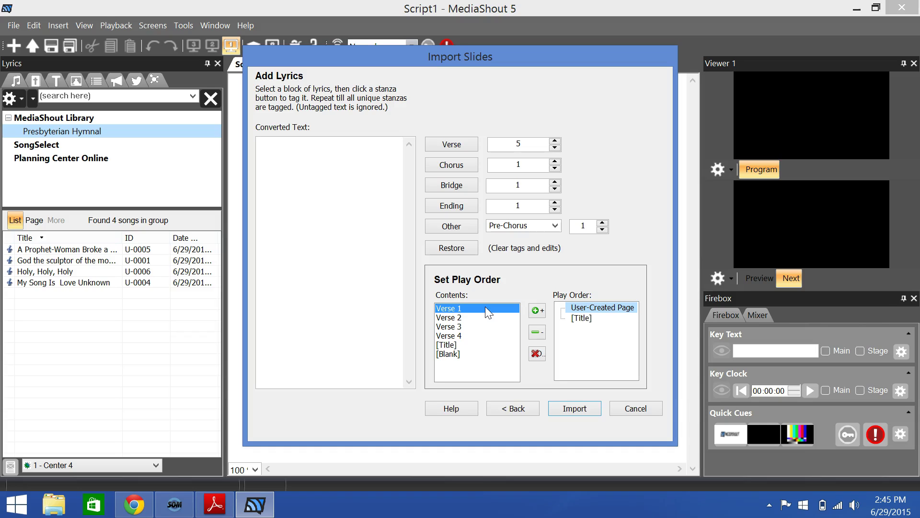
pyautogui.click(472, 334)
pyautogui.click(475, 324)
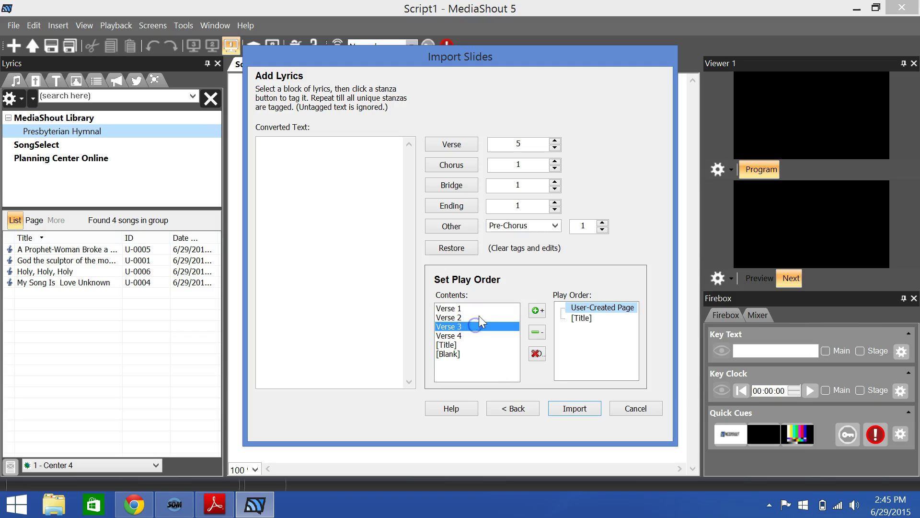
pyautogui.click(477, 316)
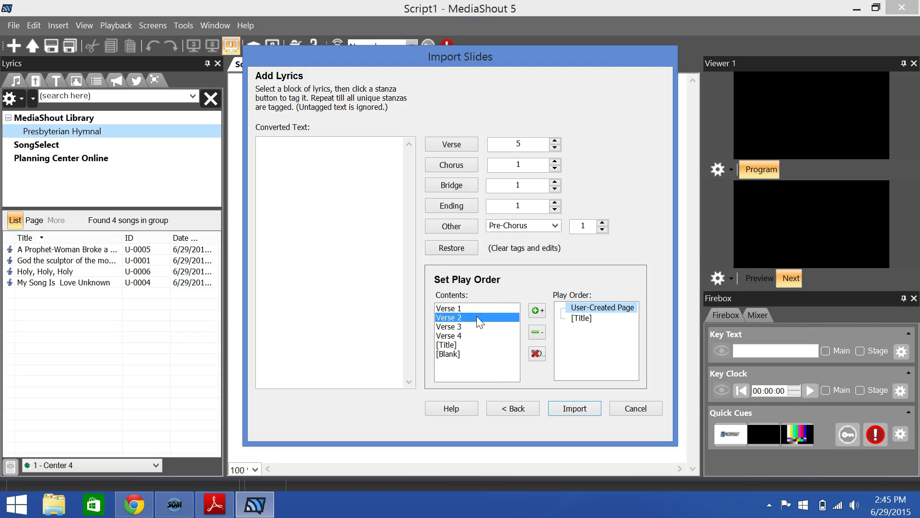
pyautogui.click(496, 308)
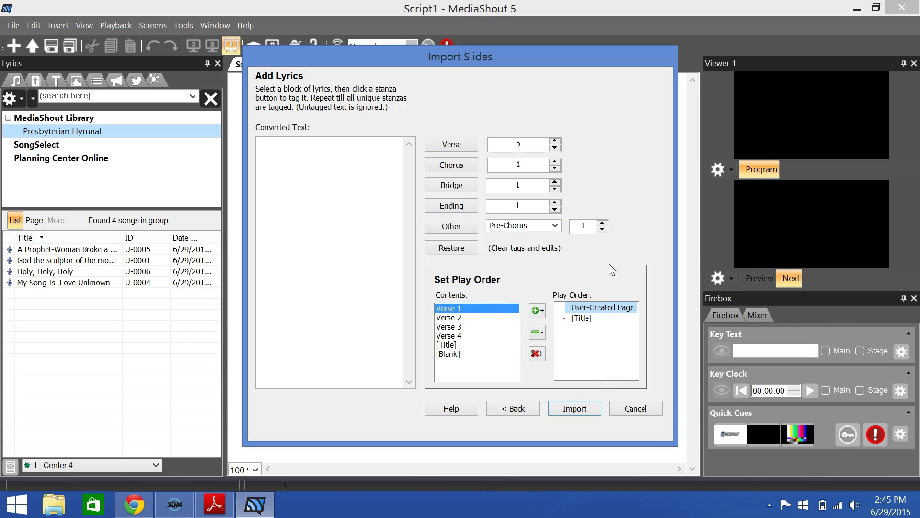
# Step: Clear the default play order and fill it with Verse 1, Verse 2, Verse 3 and Verse 4 in sequence
pyautogui.click(537, 353)
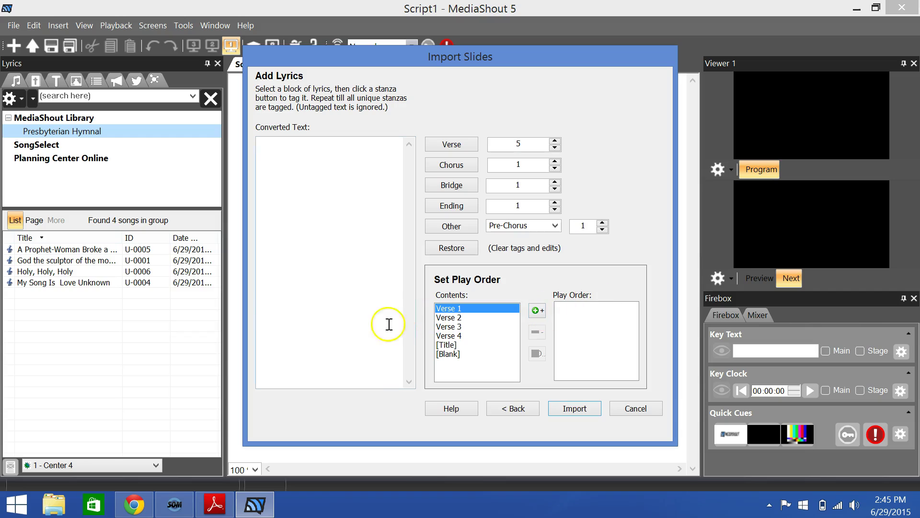
pyautogui.moveTo(468, 330)
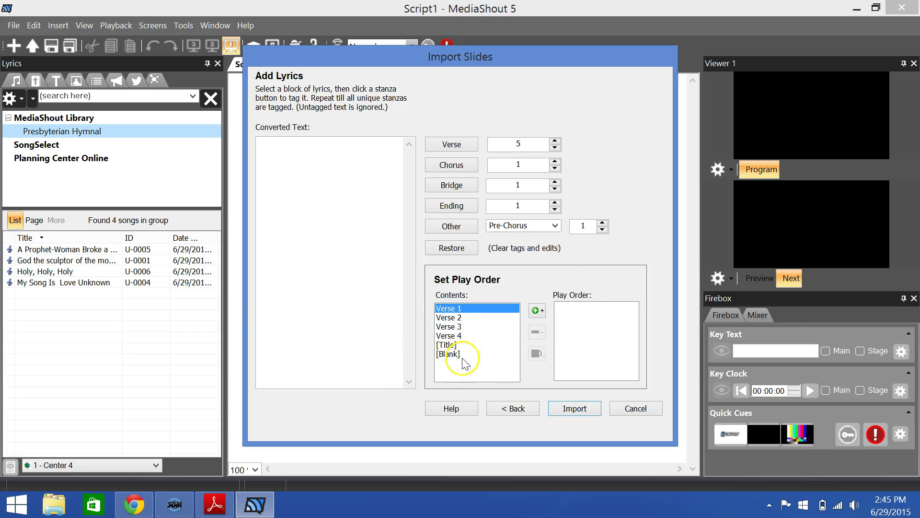
pyautogui.moveTo(453, 312)
pyautogui.moveTo(453, 311); pyautogui.dragTo(592, 318)
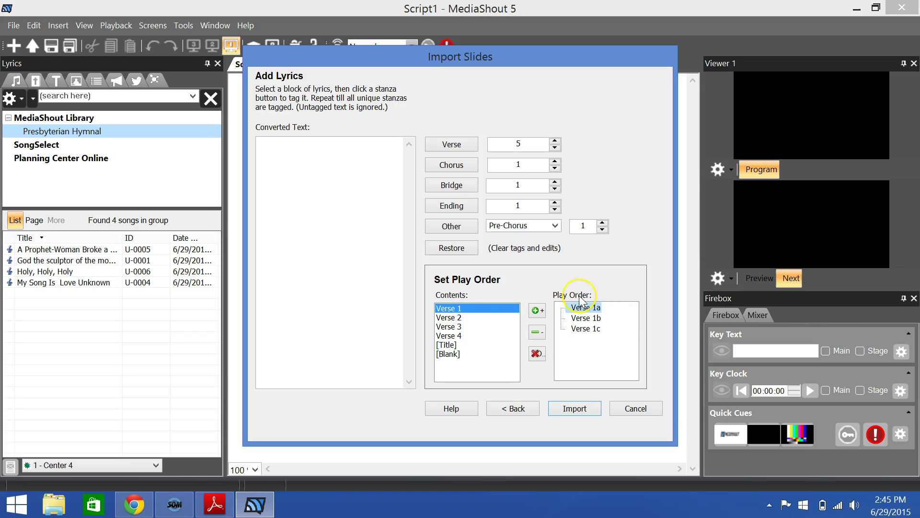
pyautogui.moveTo(448, 319); pyautogui.dragTo(585, 341)
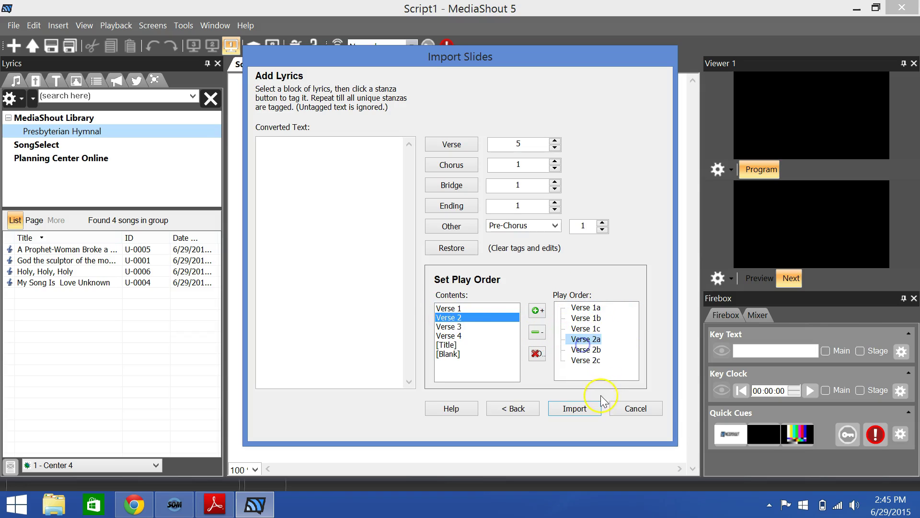
pyautogui.click(450, 327)
pyautogui.moveTo(451, 330); pyautogui.dragTo(588, 373)
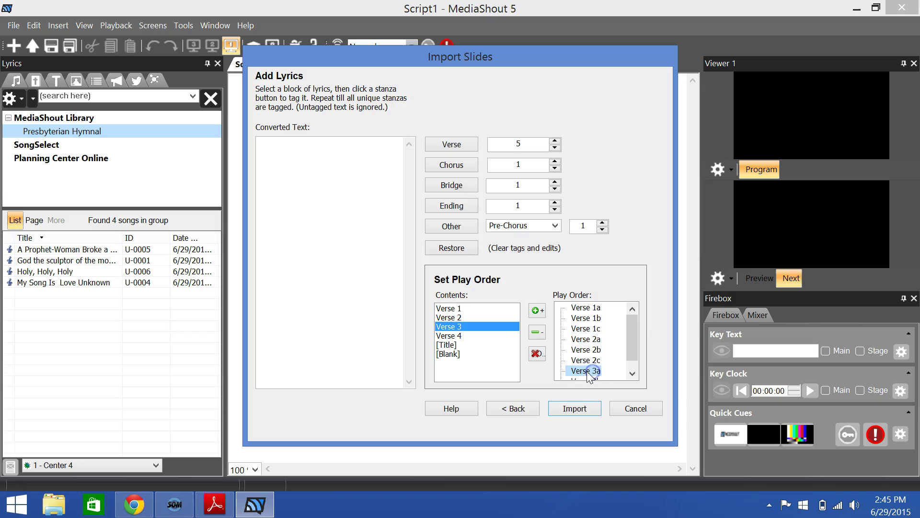
pyautogui.scroll(-1, 632, 350)
pyautogui.moveTo(474, 335); pyautogui.dragTo(588, 378)
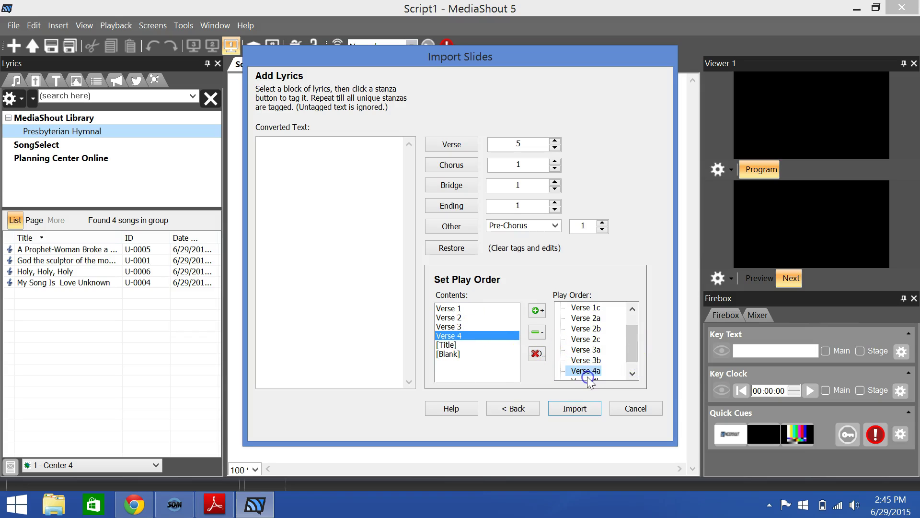
pyautogui.click(629, 374)
pyautogui.moveTo(630, 356); pyautogui.dragTo(634, 303)
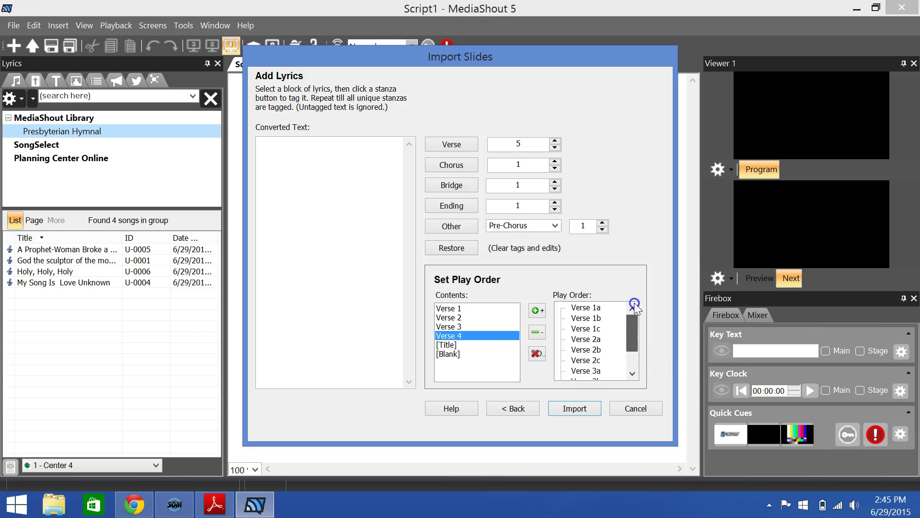
# Step: Add [Title] at the start of the play order, and import the song through to closing the wizard
pyautogui.click(467, 344)
pyautogui.moveTo(455, 345); pyautogui.dragTo(636, 356)
pyautogui.click(576, 408)
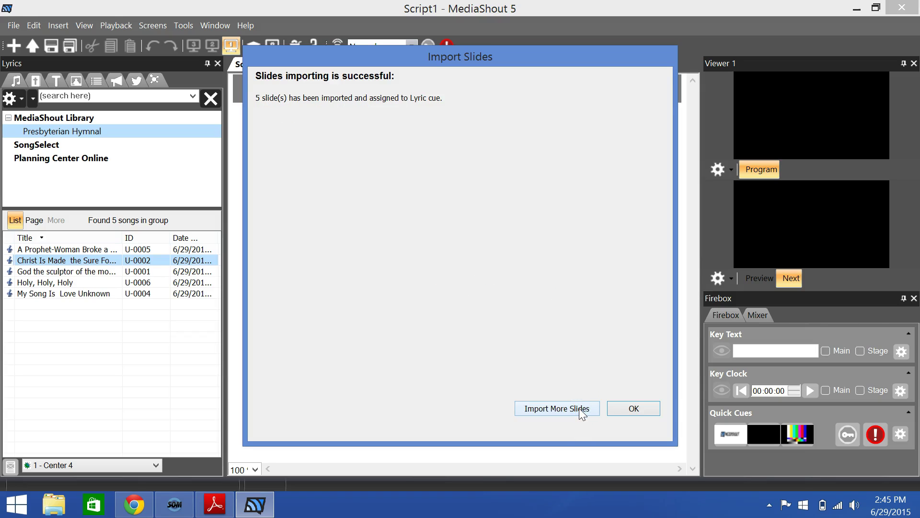
pyautogui.click(578, 408)
pyautogui.click(634, 409)
pyautogui.click(636, 409)
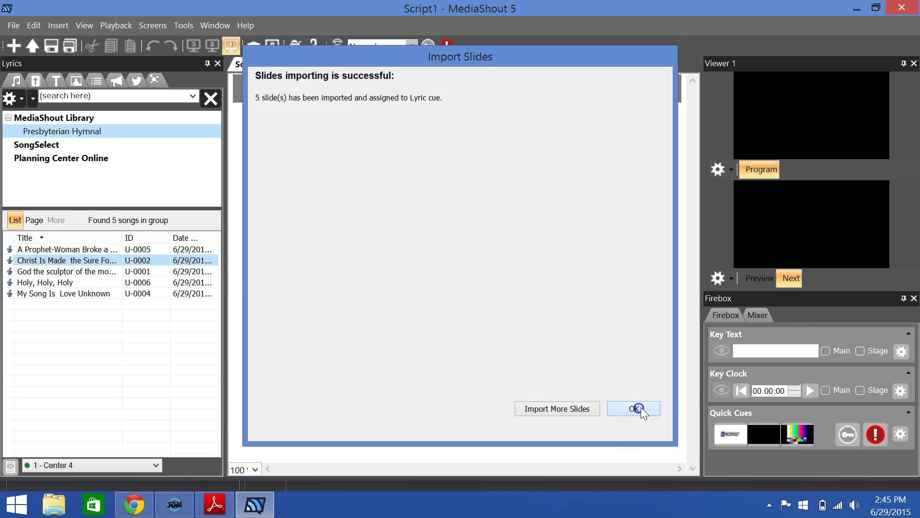
# Step: Expand the imported "Christ Is Made the Sure Foundation" cue in the script and review its title and verse pages
pyautogui.click(363, 243)
pyautogui.click(45, 263)
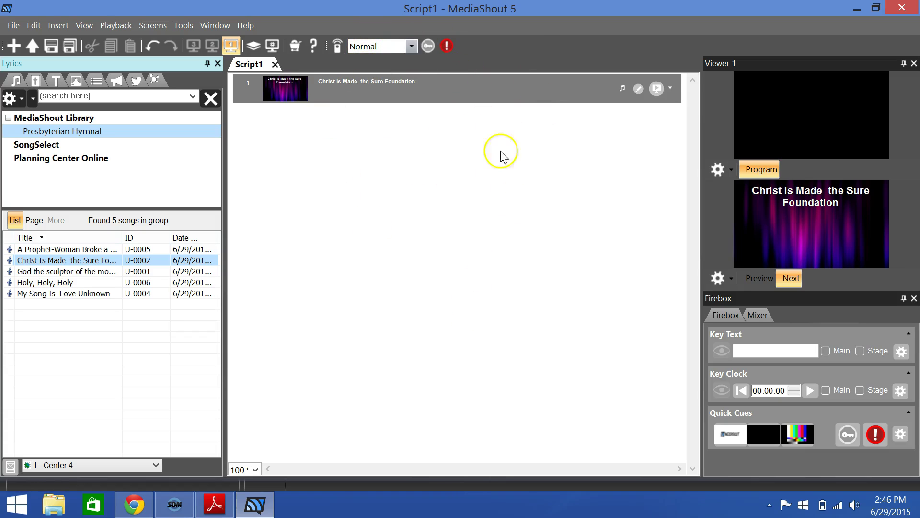
pyautogui.click(671, 89)
pyautogui.click(389, 146)
pyautogui.click(390, 165)
pyautogui.click(383, 194)
pyautogui.click(382, 226)
pyautogui.click(383, 286)
pyautogui.click(443, 127)
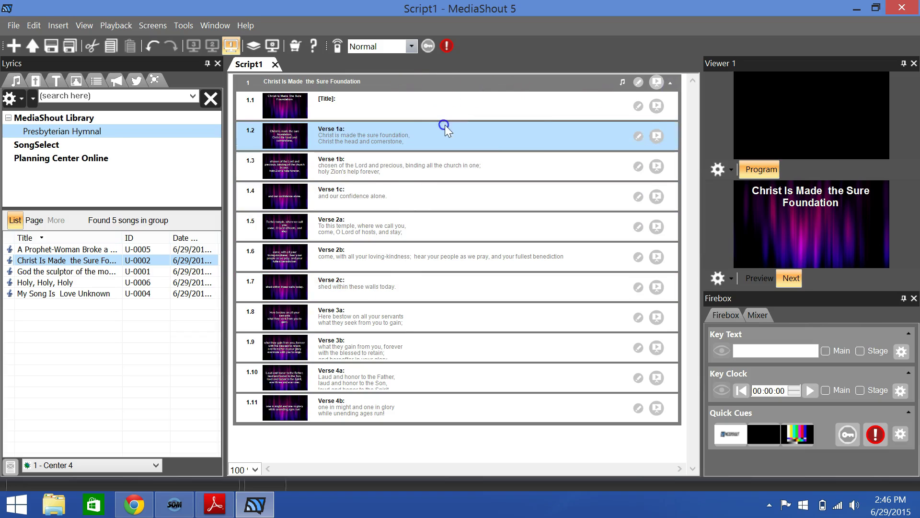
# Step: Play the hymn live from Verse 1a and advance page by page to Verse 3b
pyautogui.click(656, 135)
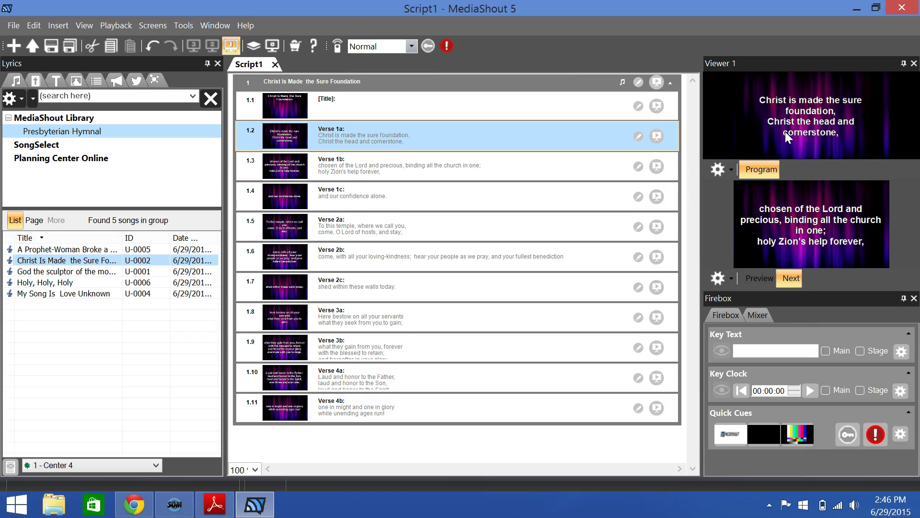
pyautogui.press('space')
pyautogui.press('space')
pyautogui.press('space')
pyautogui.press('space')
pyautogui.press('space')
pyautogui.press('space')
pyautogui.press('space')
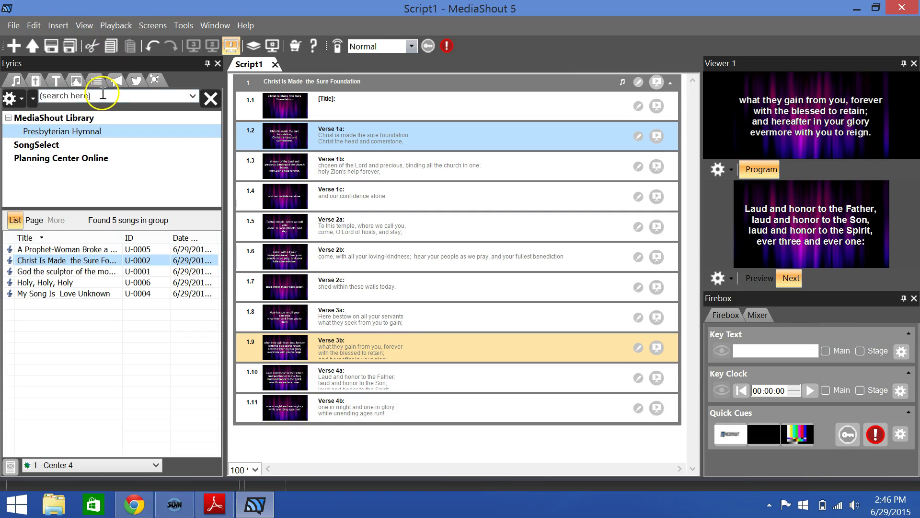
# Step: Search the Presbyterian Hymnal songs for "foundation" and for "5", and clear the search again
pyautogui.click(102, 95)
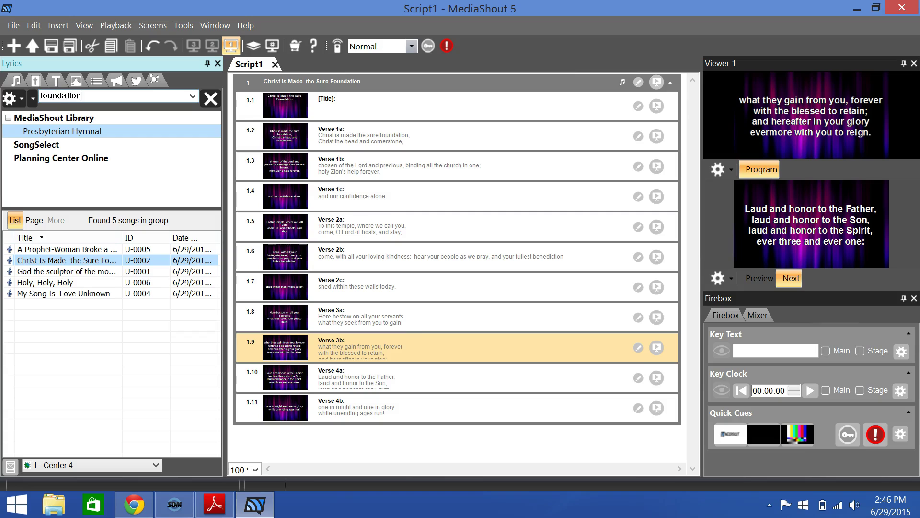
pyautogui.press('Return')
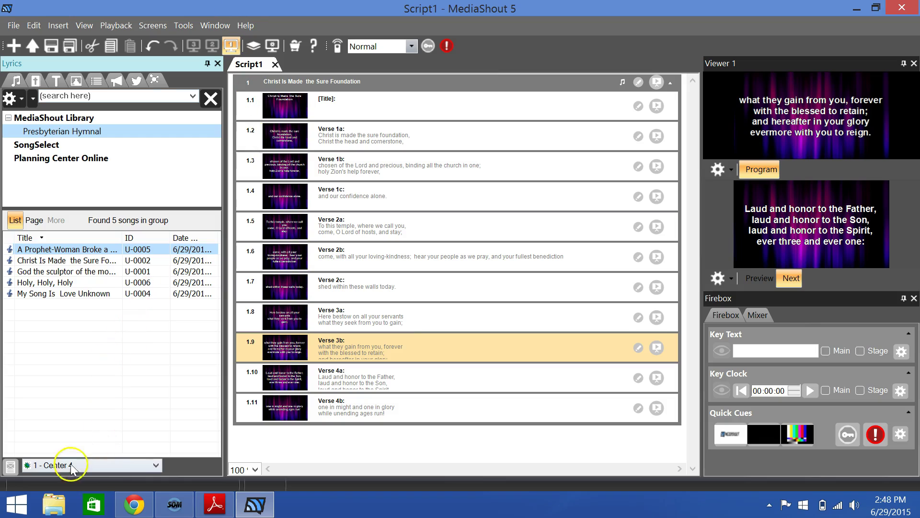
pyautogui.click(75, 97)
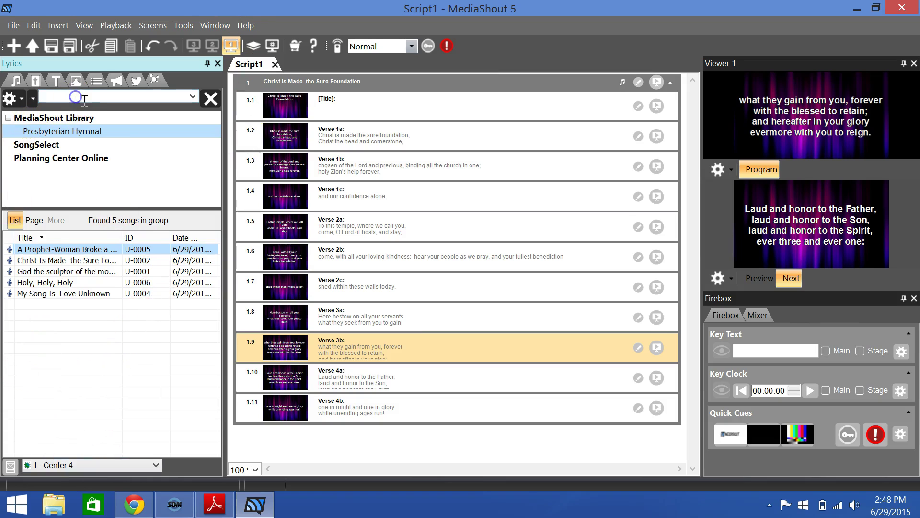
pyautogui.write('5')
pyautogui.press('Return')
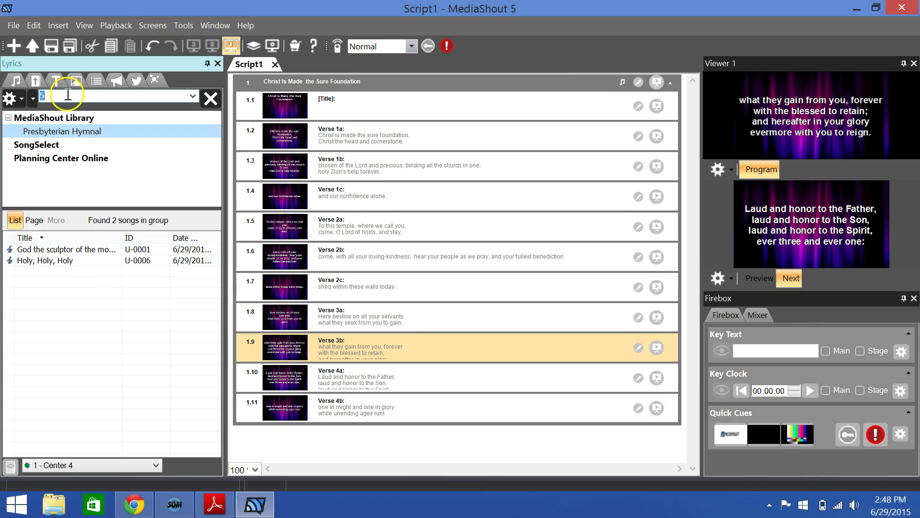
pyautogui.click(50, 249)
pyautogui.moveTo(52, 264)
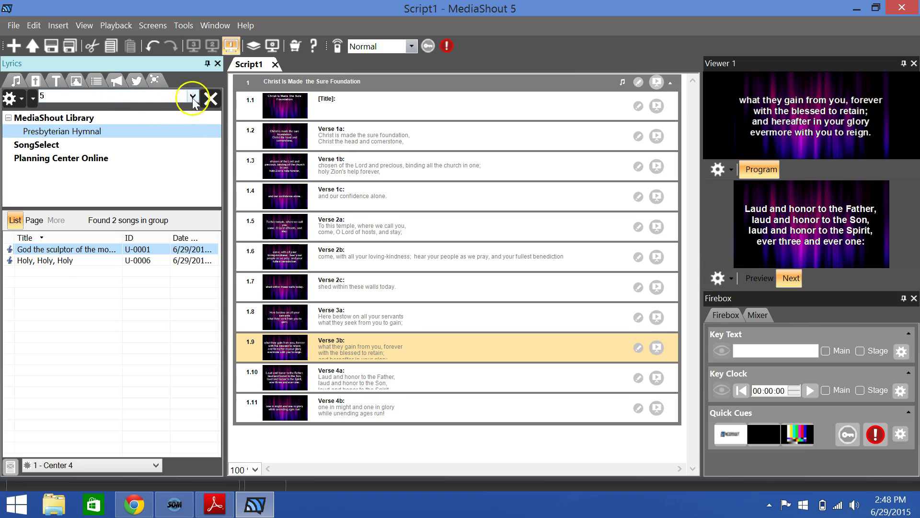
pyautogui.click(209, 99)
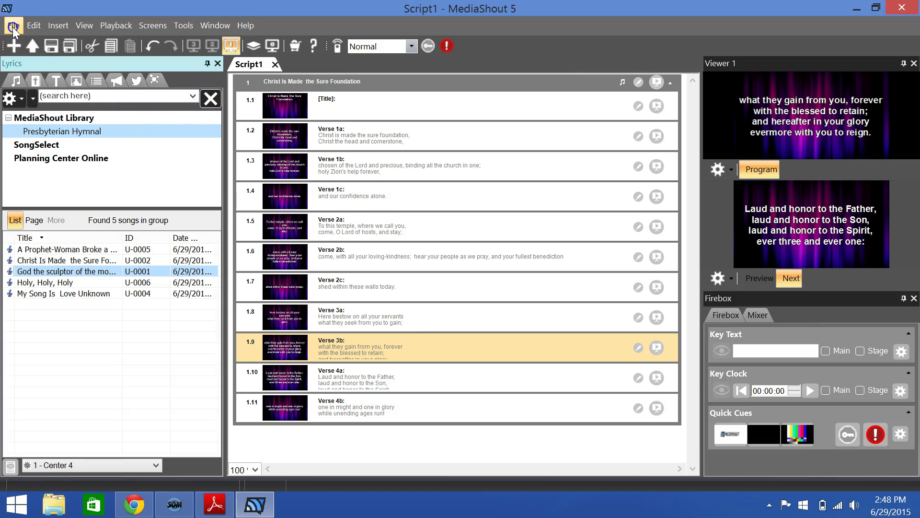
# Step: Start a PowerPoint slide import with Glory_to_God_727_Lyrics_Only from the "727 - Will You Let Me Be Your Servant" hymn folder
pyautogui.click(13, 26)
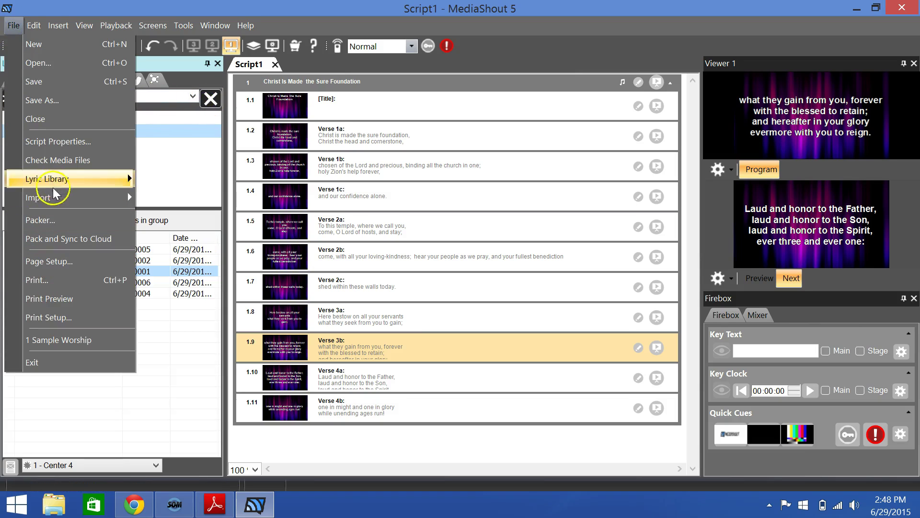
pyautogui.moveTo(48, 197)
pyautogui.click(166, 198)
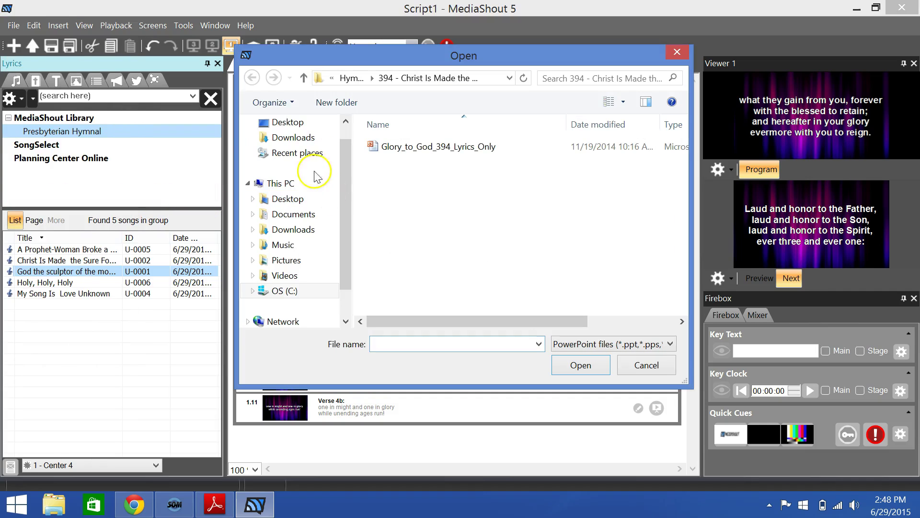
pyautogui.click(304, 81)
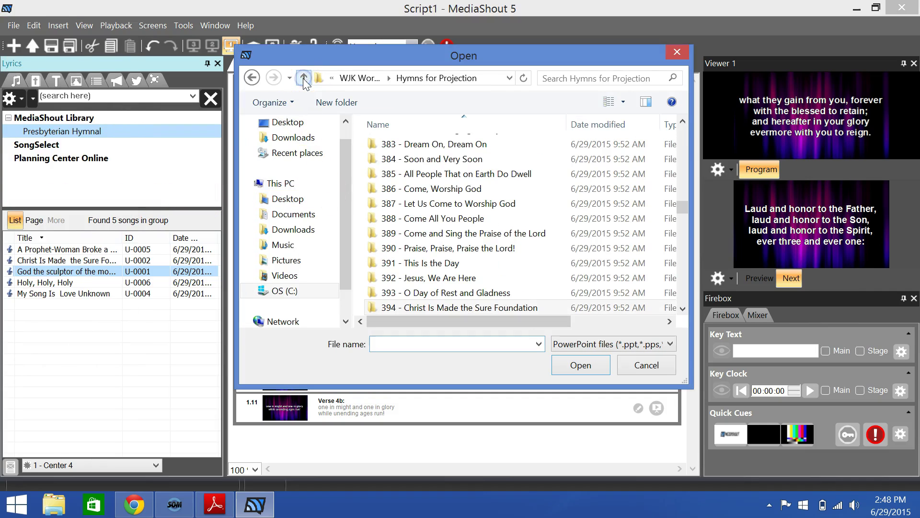
pyautogui.moveTo(683, 211); pyautogui.dragTo(677, 272)
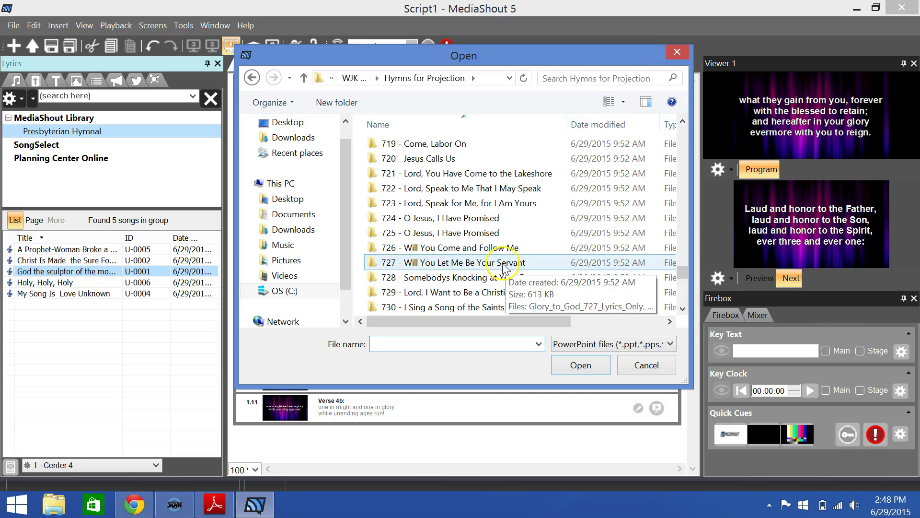
pyautogui.doubleClick(434, 263)
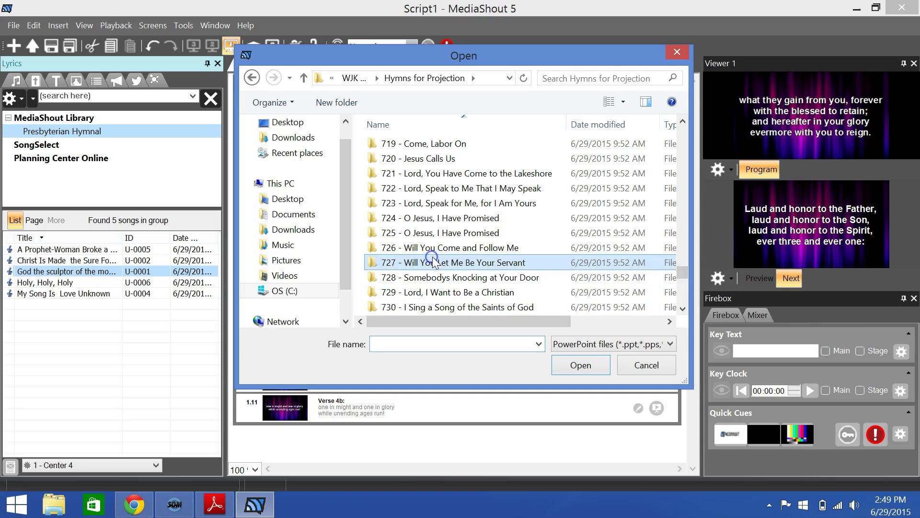
pyautogui.click(584, 368)
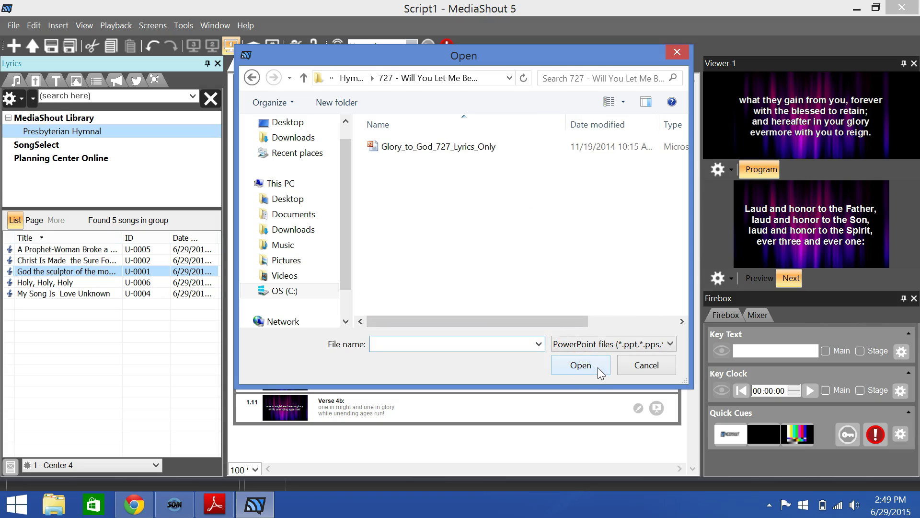
pyautogui.doubleClick(475, 147)
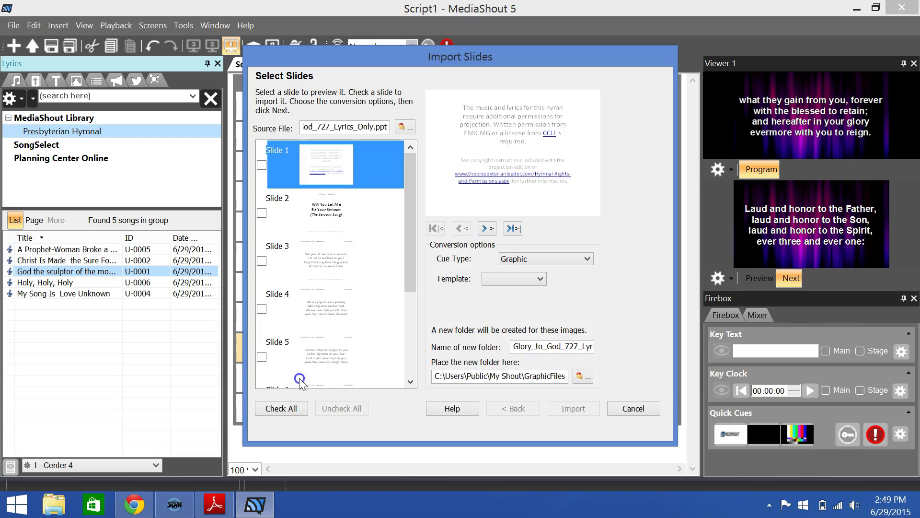
# Step: Include all slides, set the cue type to Lyric, and continue to the lyrics data
pyautogui.click(292, 408)
pyautogui.moveTo(413, 226); pyautogui.dragTo(447, 201)
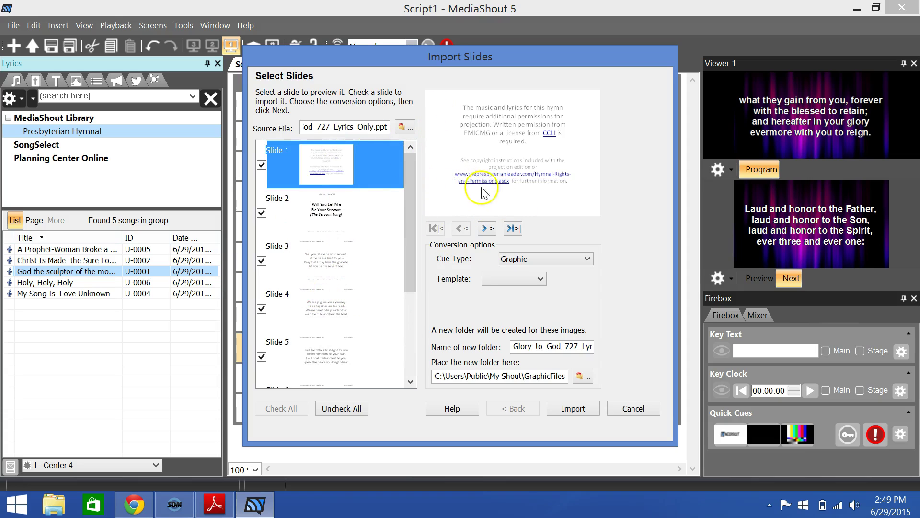
pyautogui.click(524, 266)
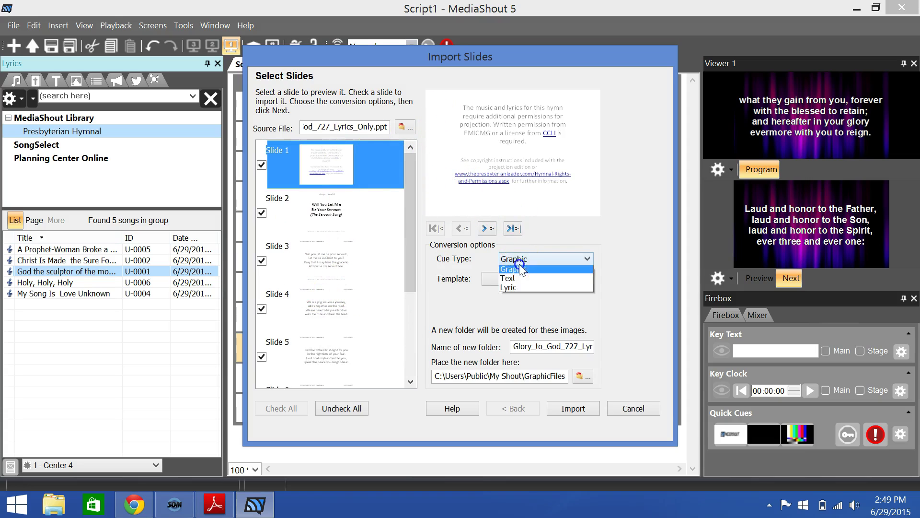
pyautogui.click(521, 289)
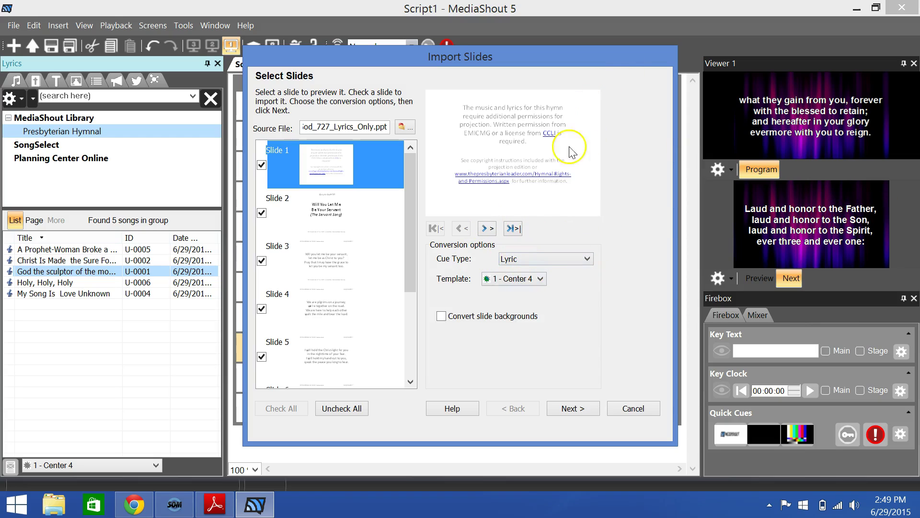
pyautogui.click(588, 404)
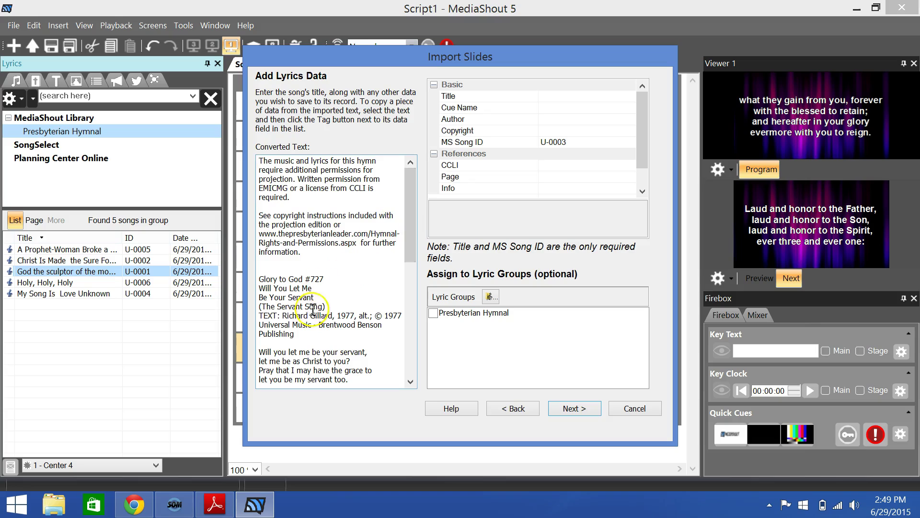
# Step: Tag "Will You Let Me Be Your Servant" from the converted text as both the song's title and its cue name
pyautogui.moveTo(316, 301); pyautogui.dragTo(255, 288)
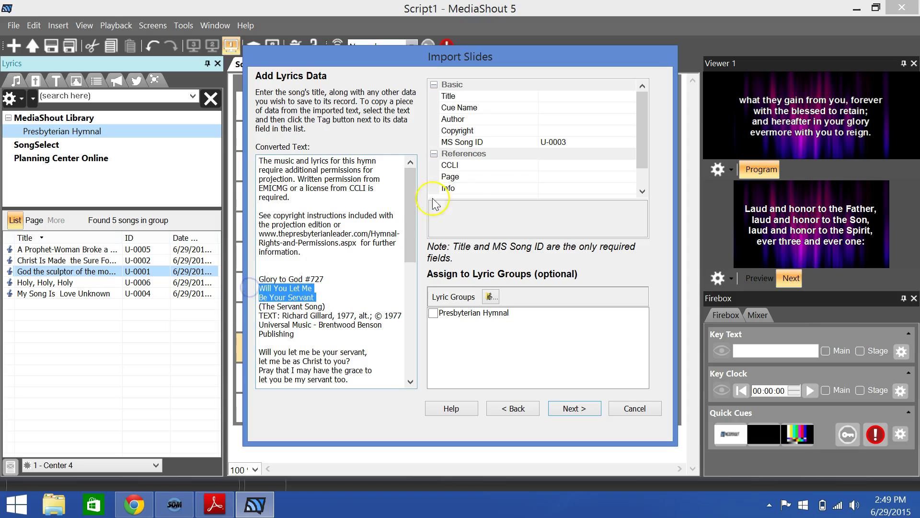
pyautogui.click(632, 96)
pyautogui.click(629, 108)
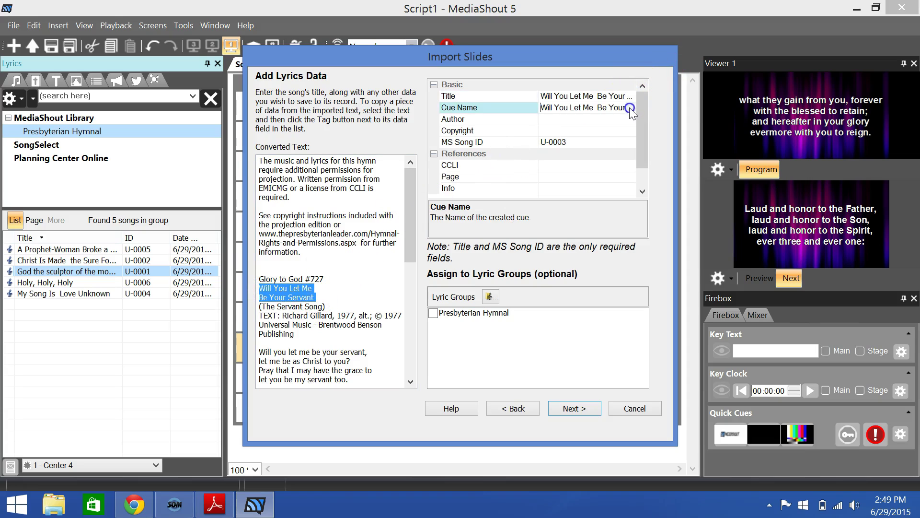
# Step: Tag 727 as the reference page, assign the song to the Presbyterian Hymnal group, and continue to the lyrics tagging
pyautogui.click(329, 279)
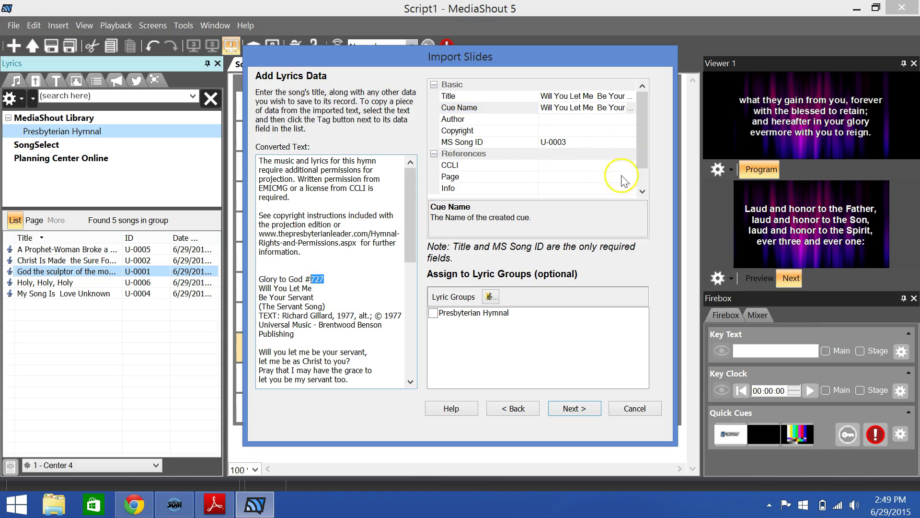
pyautogui.click(631, 177)
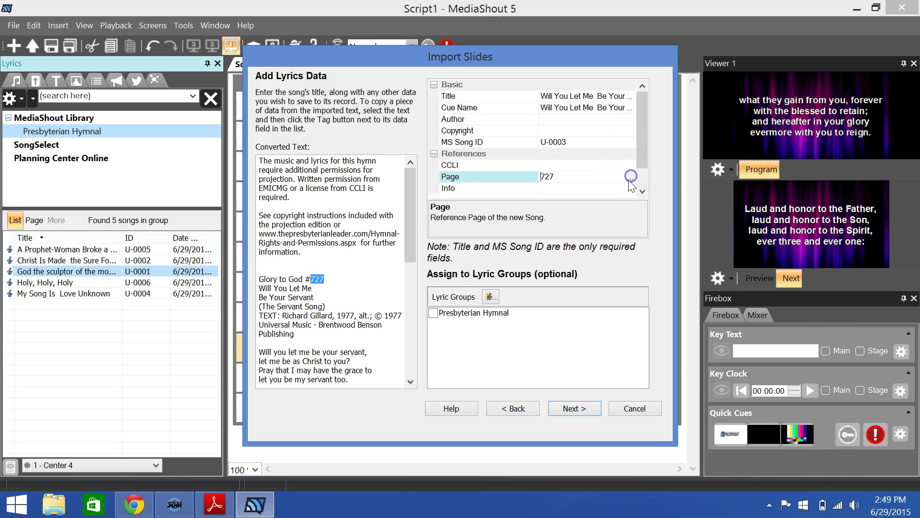
pyautogui.click(433, 314)
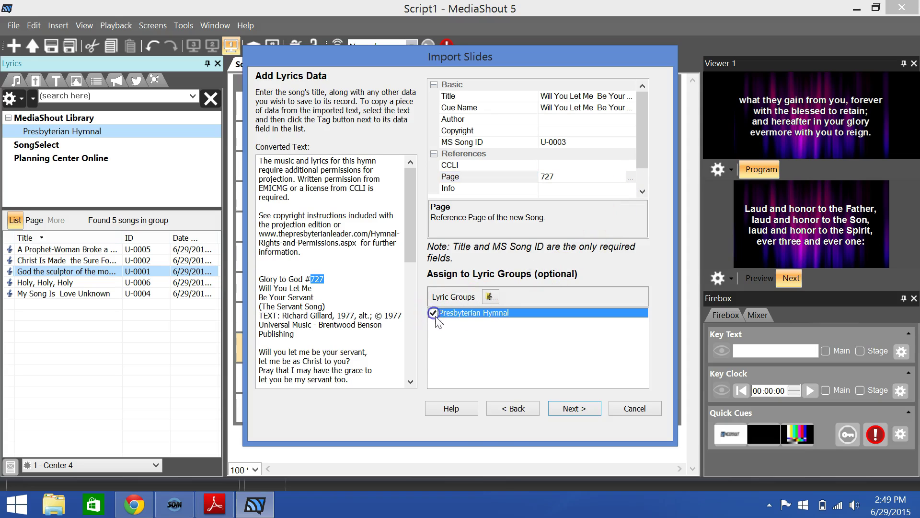
pyautogui.click(565, 408)
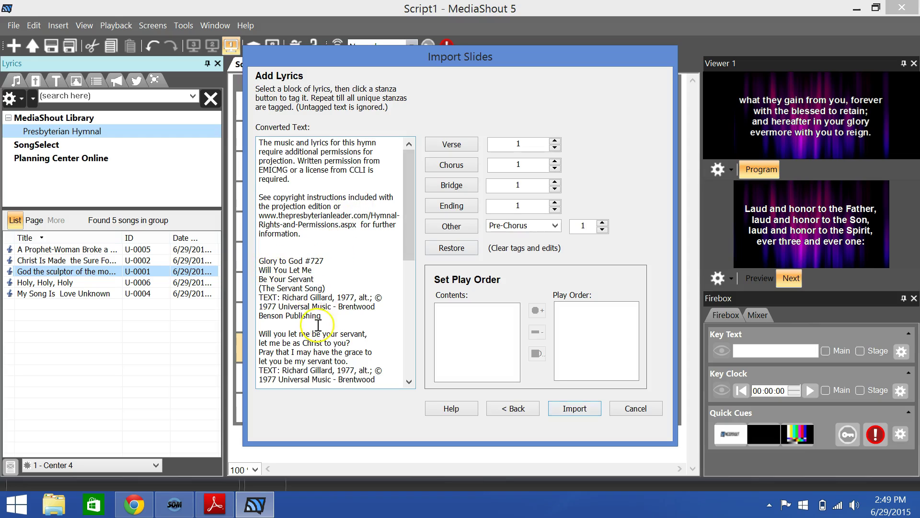
# Step: Delete the permissions and title text before the first stanza, and the credit lines below that stanza
pyautogui.moveTo(322, 316); pyautogui.dragTo(169, 68)
pyautogui.press('Delete')
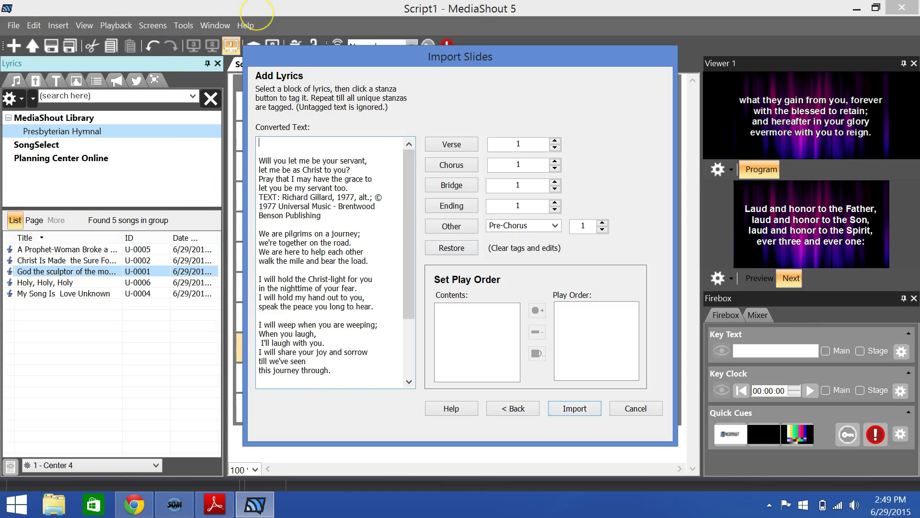
pyautogui.press('Delete')
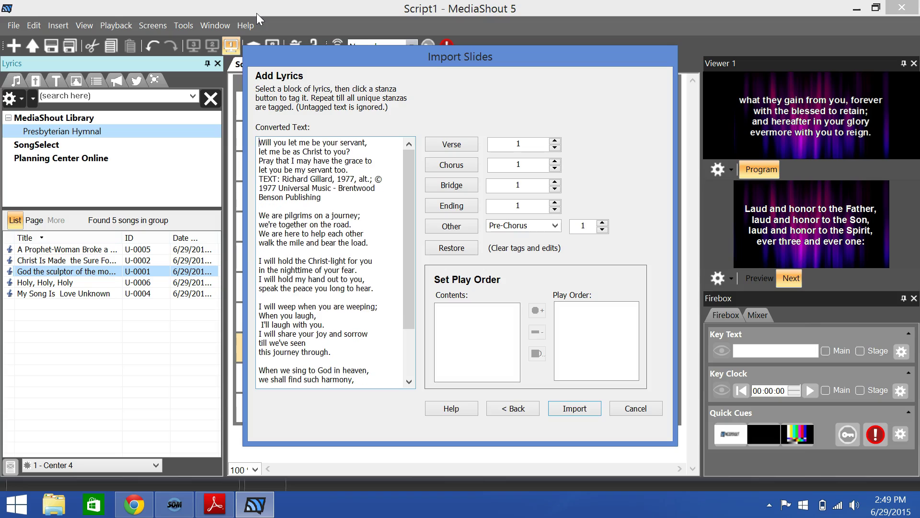
pyautogui.click(304, 233)
pyautogui.moveTo(321, 197); pyautogui.dragTo(266, 179)
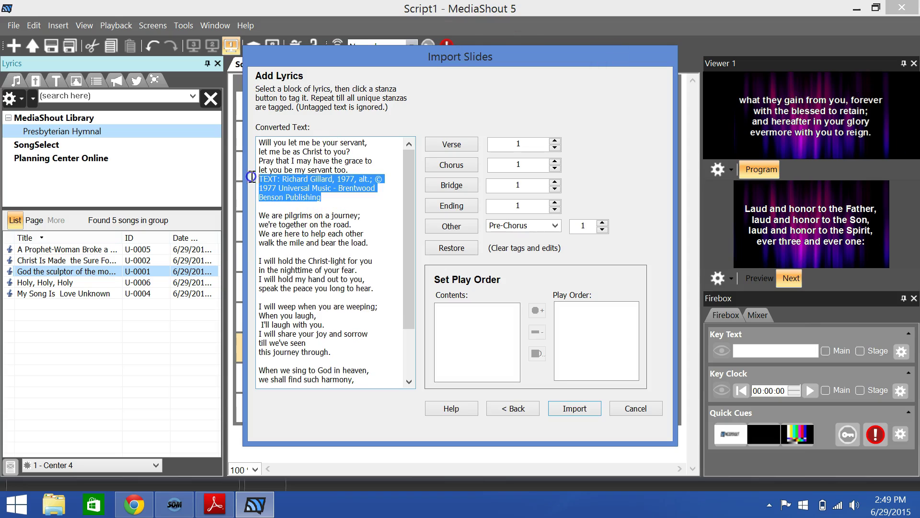
pyautogui.press('BackSpace')
pyautogui.press('BackSpace')
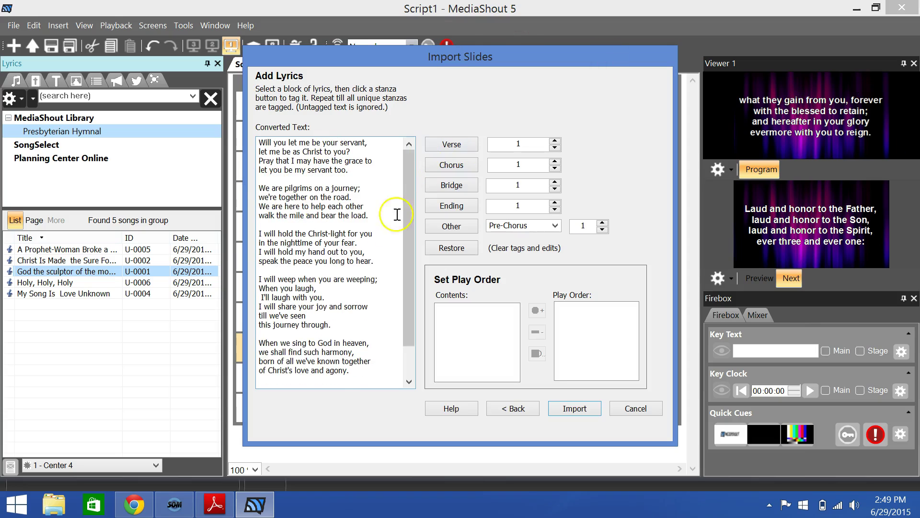
# Step: Tag the first three stanzas of the converted text as Verse 1, Verse 2 and Verse 3
pyautogui.moveTo(407, 230); pyautogui.dragTo(409, 196)
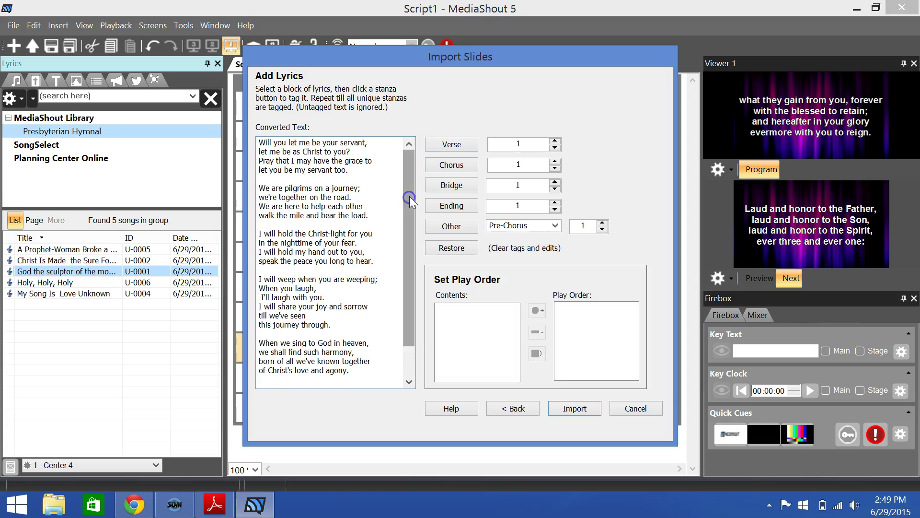
pyautogui.scroll(-2, 386, 275)
pyautogui.scroll(2, 371, 337)
pyautogui.scroll(-1, 370, 317)
pyautogui.scroll(1, 370, 316)
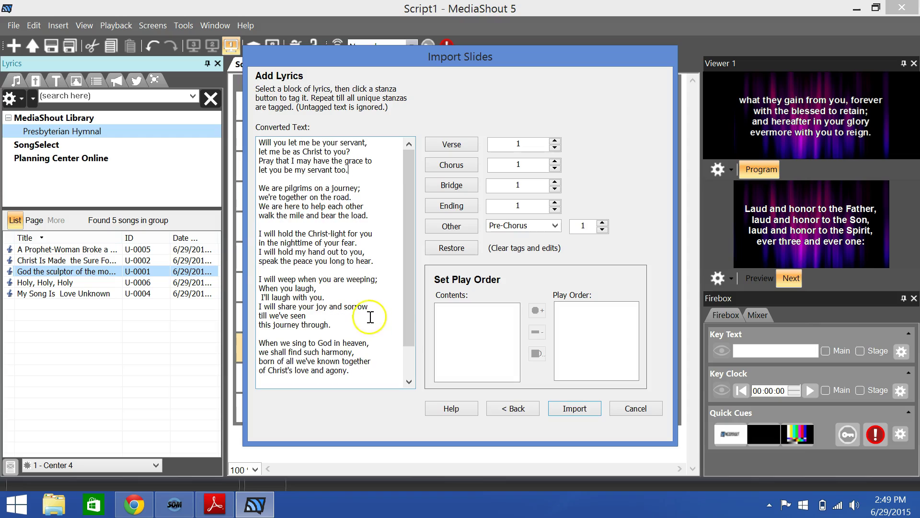
pyautogui.moveTo(384, 178); pyautogui.dragTo(218, 137)
pyautogui.click(468, 137)
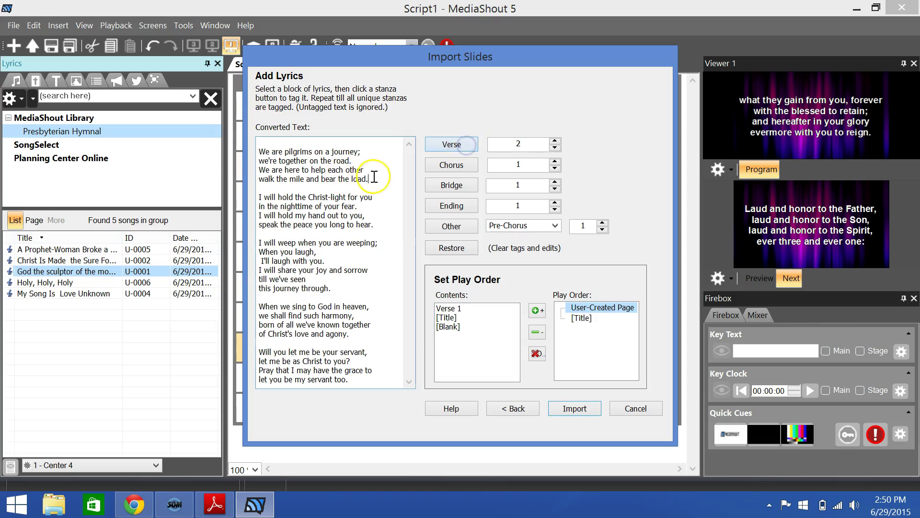
pyautogui.moveTo(376, 177); pyautogui.dragTo(221, 153)
pyautogui.click(438, 142)
pyautogui.moveTo(378, 197); pyautogui.dragTo(238, 169)
pyautogui.click(455, 144)
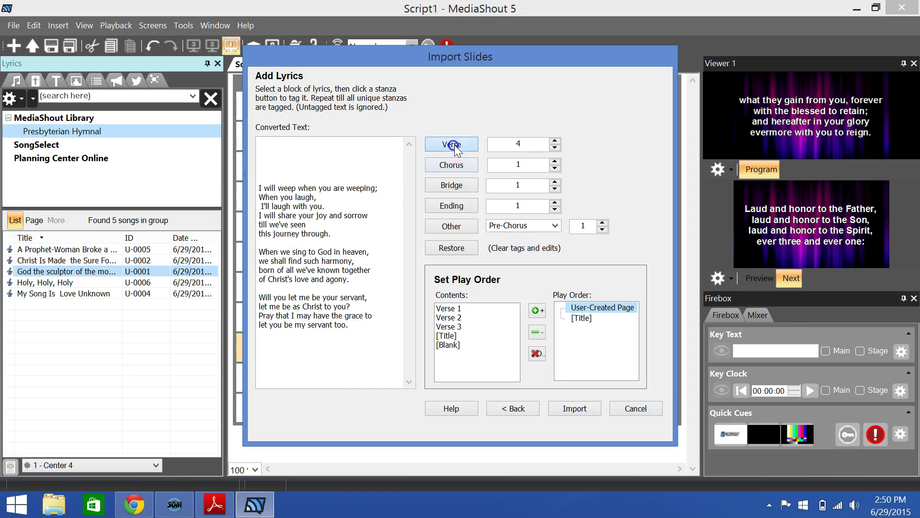
# Step: Tag the "I will weep when you are weeping" stanza as Verse 4 and "When we sing to God in heaven" as Verse 5
pyautogui.moveTo(336, 235); pyautogui.dragTo(182, 178)
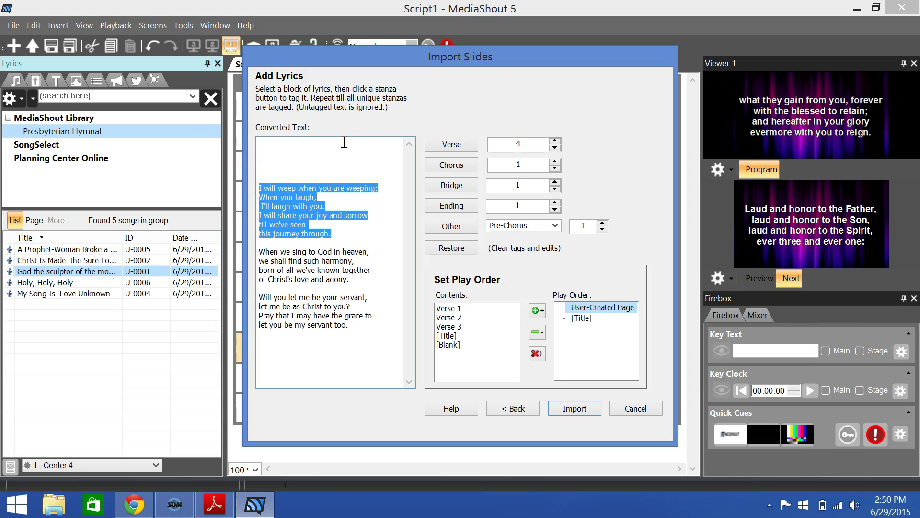
pyautogui.click(437, 142)
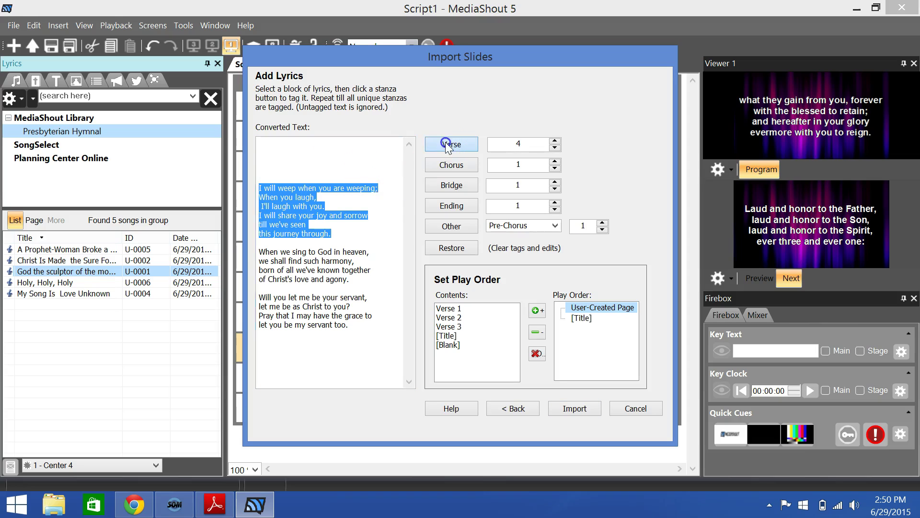
pyautogui.moveTo(359, 232); pyautogui.dragTo(169, 192)
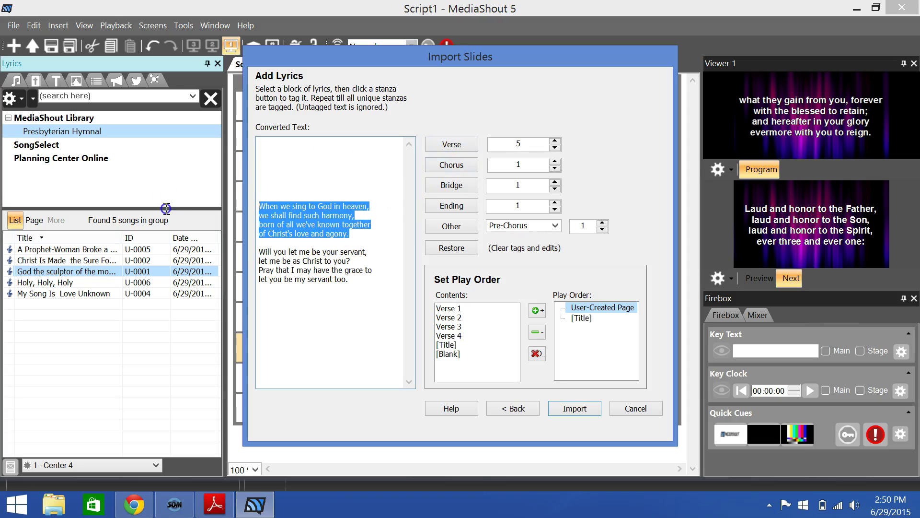
pyautogui.click(450, 143)
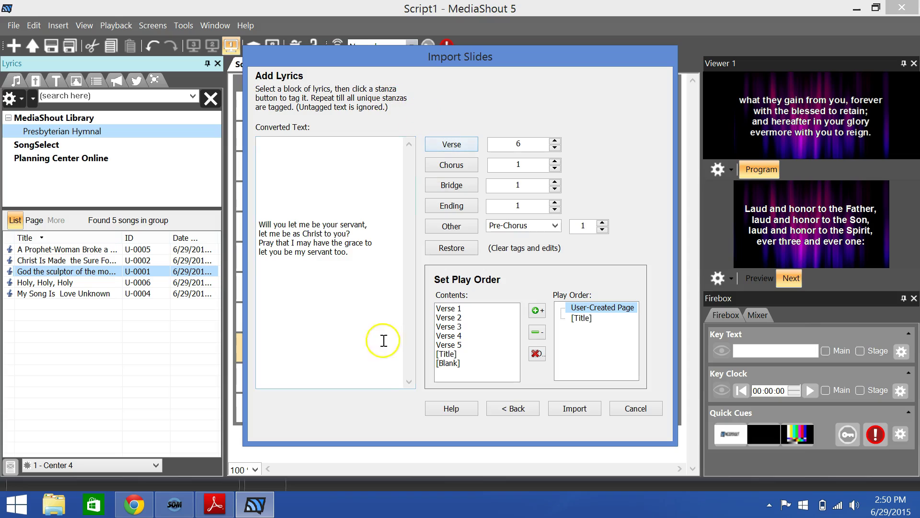
# Step: Tag the remaining "Will you let me be your servant" stanza as Verse 6 and clear the default play order
pyautogui.moveTo(362, 251); pyautogui.dragTo(239, 224)
pyautogui.click(459, 143)
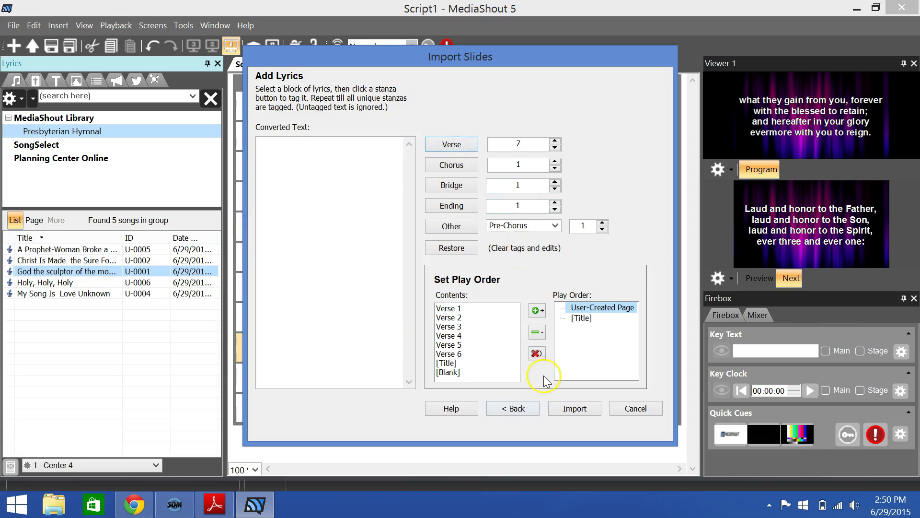
pyautogui.click(582, 309)
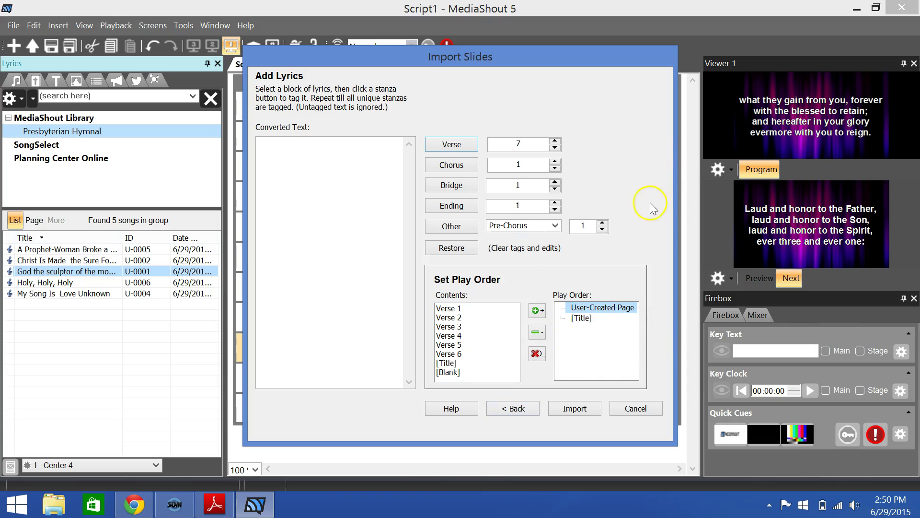
pyautogui.click(594, 312)
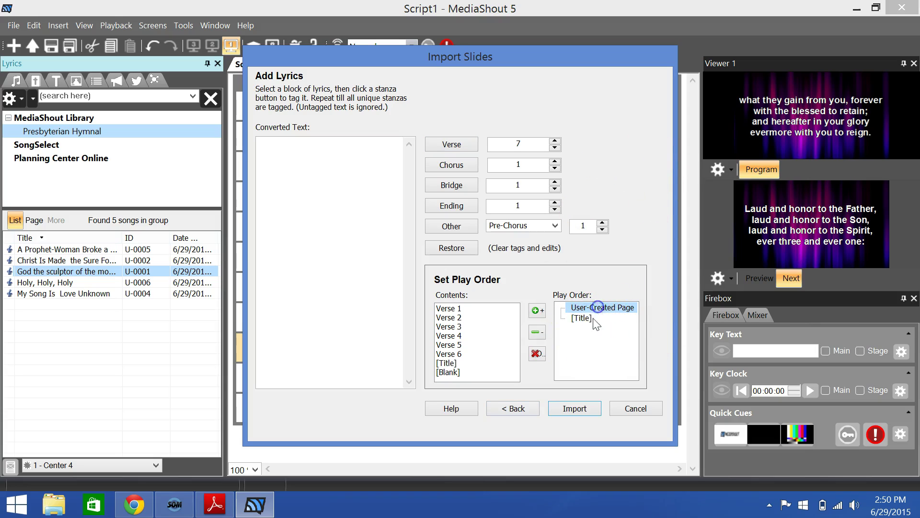
pyautogui.click(537, 354)
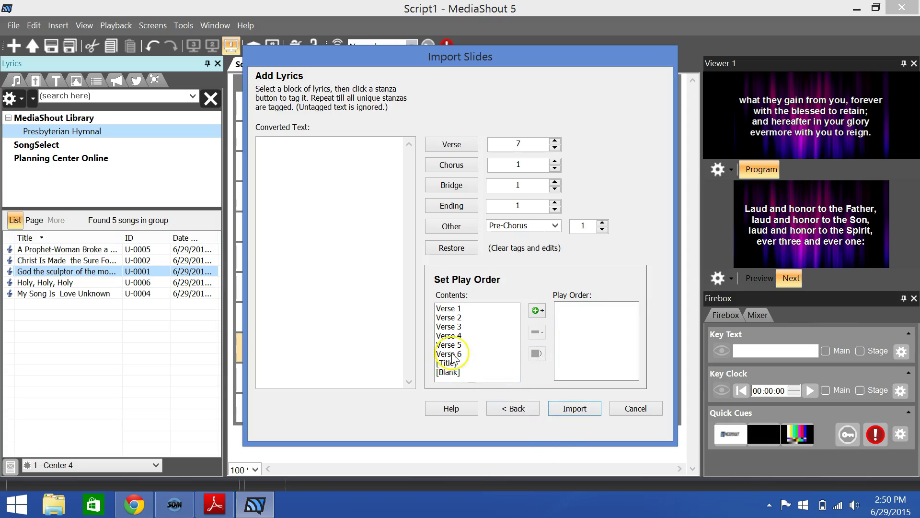
# Step: Fill the play order in reverse, adding Verse 6, then Verse 5 and Verse 4, each ahead of the one before
pyautogui.click(481, 353)
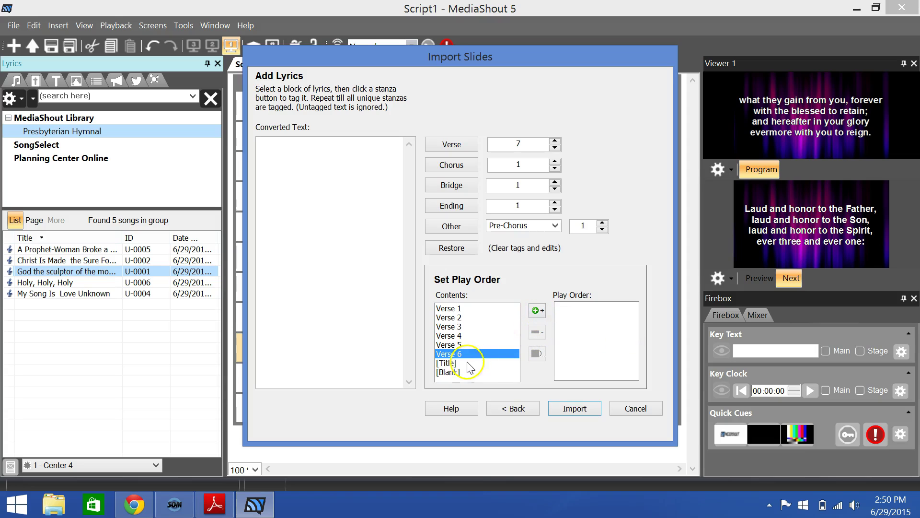
pyautogui.click(537, 311)
pyautogui.click(459, 344)
pyautogui.click(536, 307)
pyautogui.click(460, 336)
pyautogui.click(537, 309)
# Step: Add Verse 3, Verse 2, Verse 1 and the title in turn to the front of the play order
pyautogui.click(497, 328)
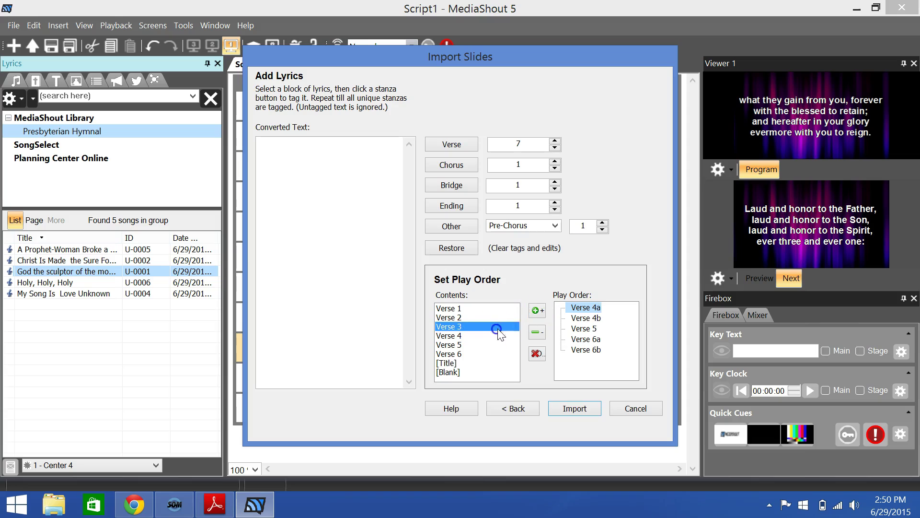
pyautogui.click(535, 310)
pyautogui.click(494, 317)
pyautogui.click(536, 310)
pyautogui.click(491, 309)
pyautogui.click(536, 310)
pyautogui.click(465, 363)
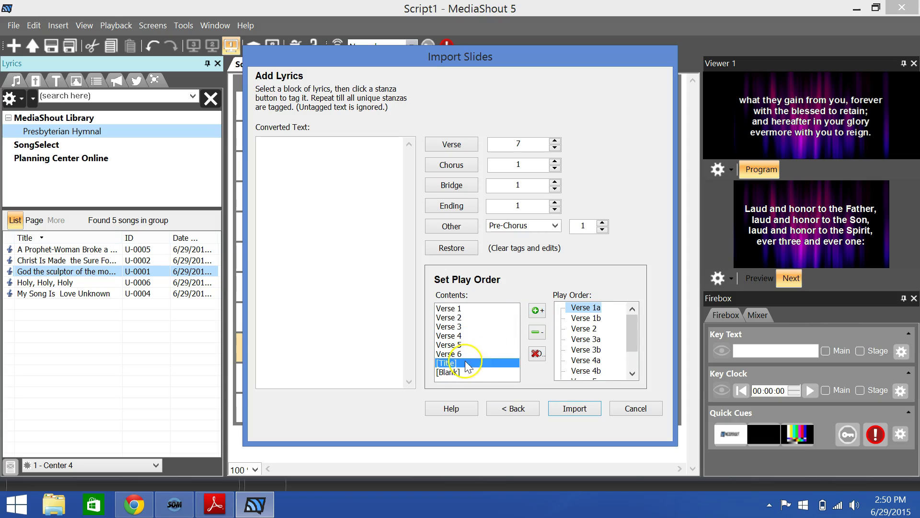
pyautogui.click(537, 310)
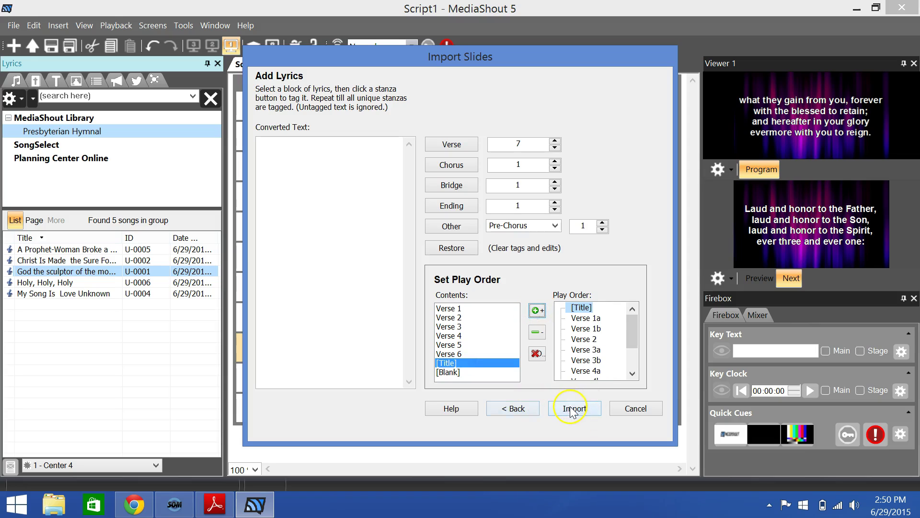
# Step: Import the slides as a lyric song and expand the "Will You Let Me Be Your Servant" cue in the script
pyautogui.click(571, 410)
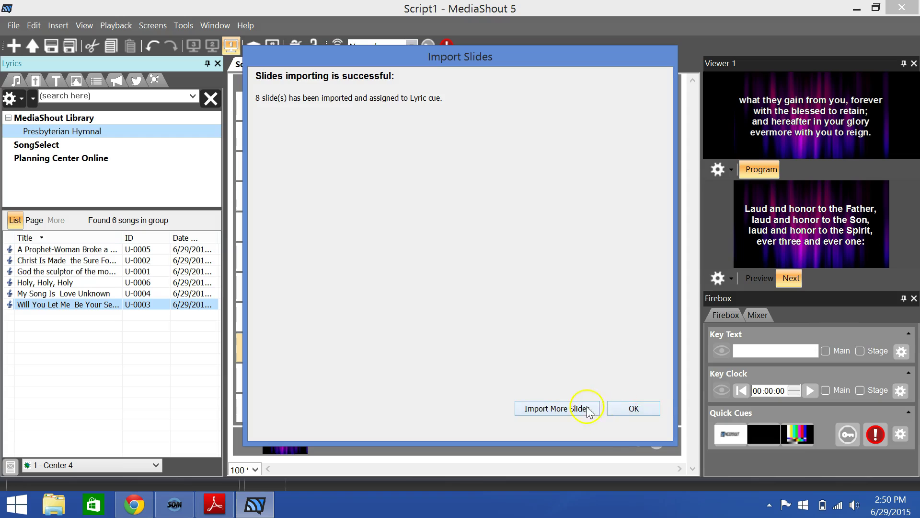
pyautogui.click(633, 406)
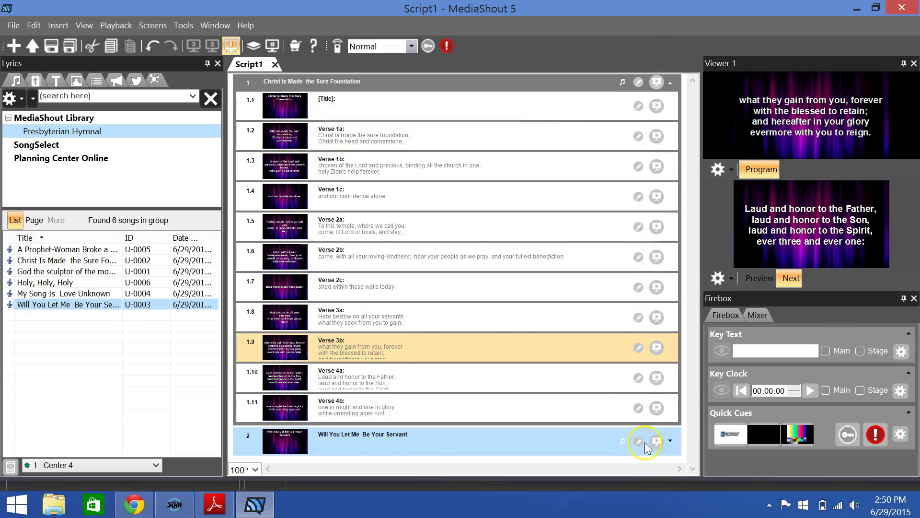
pyautogui.moveTo(70, 311)
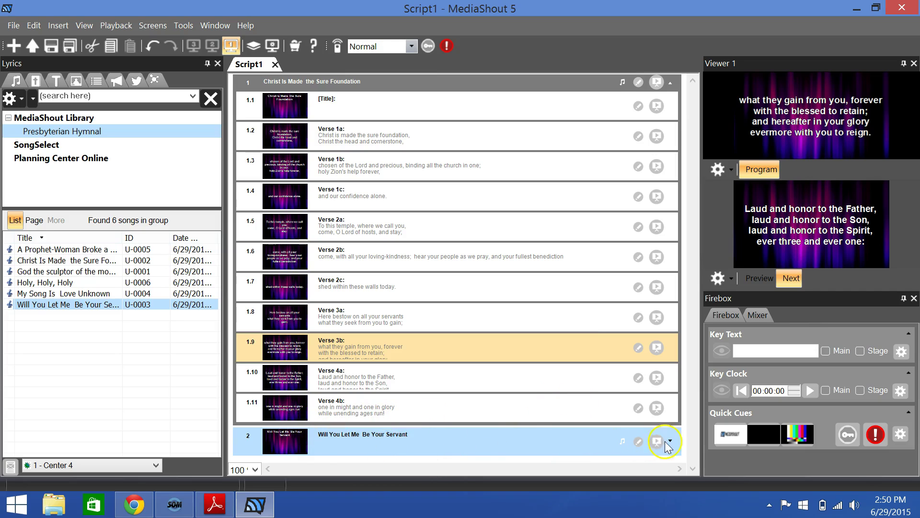
pyautogui.click(669, 441)
pyautogui.moveTo(692, 214); pyautogui.dragTo(705, 379)
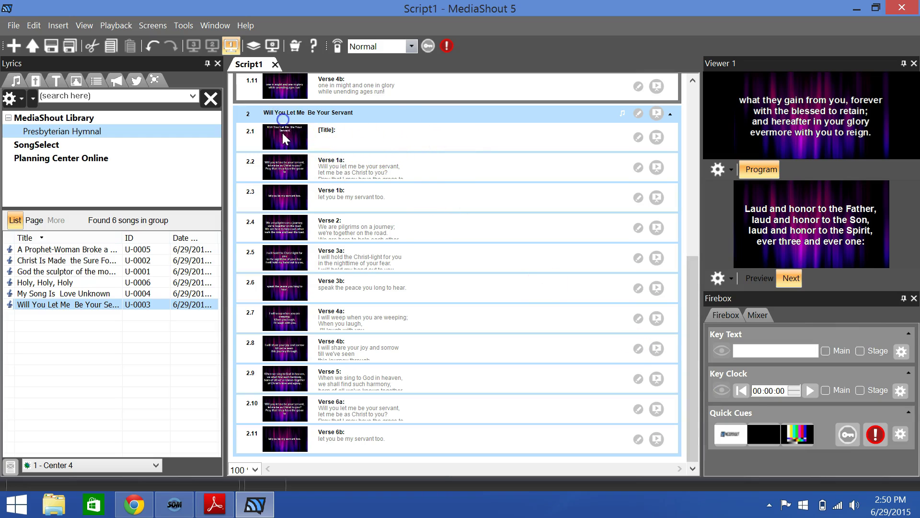
# Step: Play the "Will You Let Me Be Your Servant" song from its title slide and advance through the lyrics to Verse 3b
pyautogui.click(657, 137)
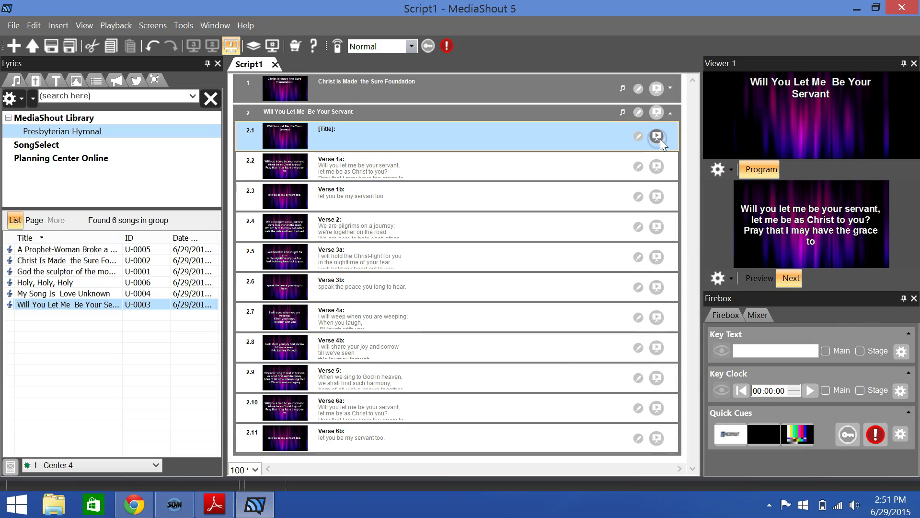
pyautogui.press('space')
pyautogui.press('space')
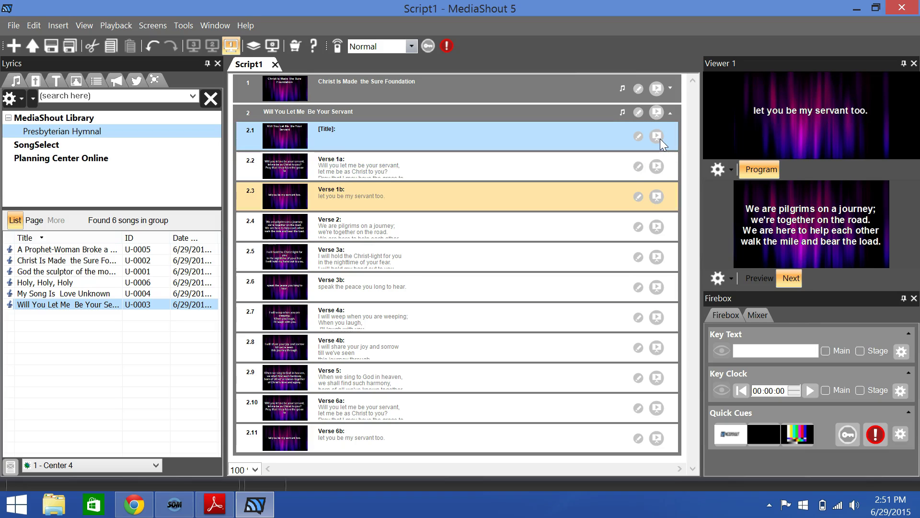
pyautogui.press('space')
pyautogui.press('space')
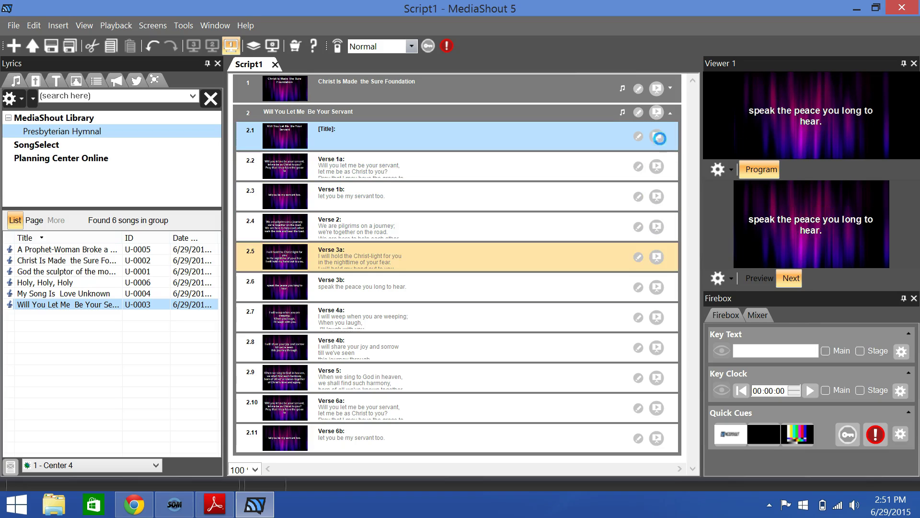
pyautogui.press('space')
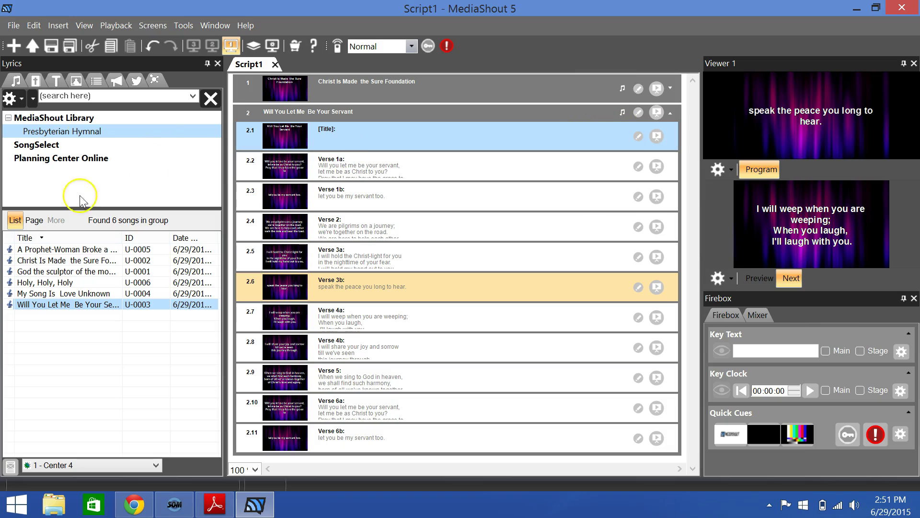